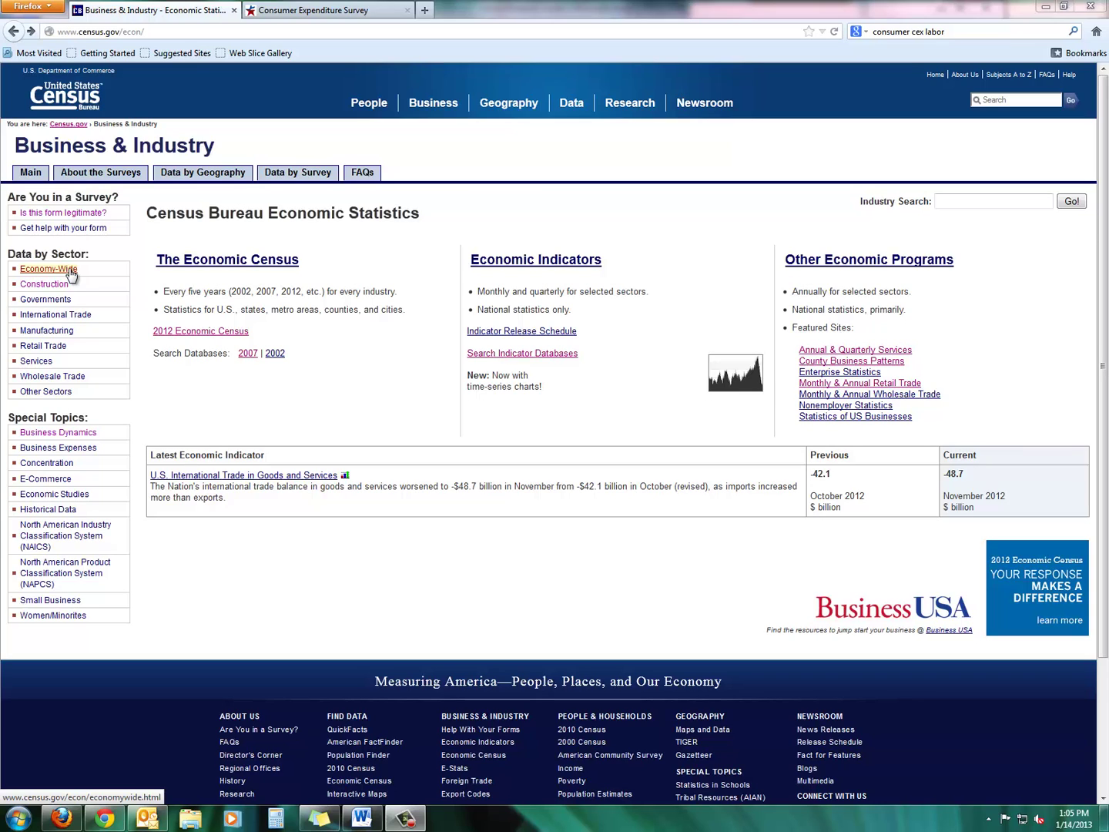
Step: Highlight the Economy-Wide entry under Data by Sector on the Business & Industry page
drag(74, 275, 22, 274)
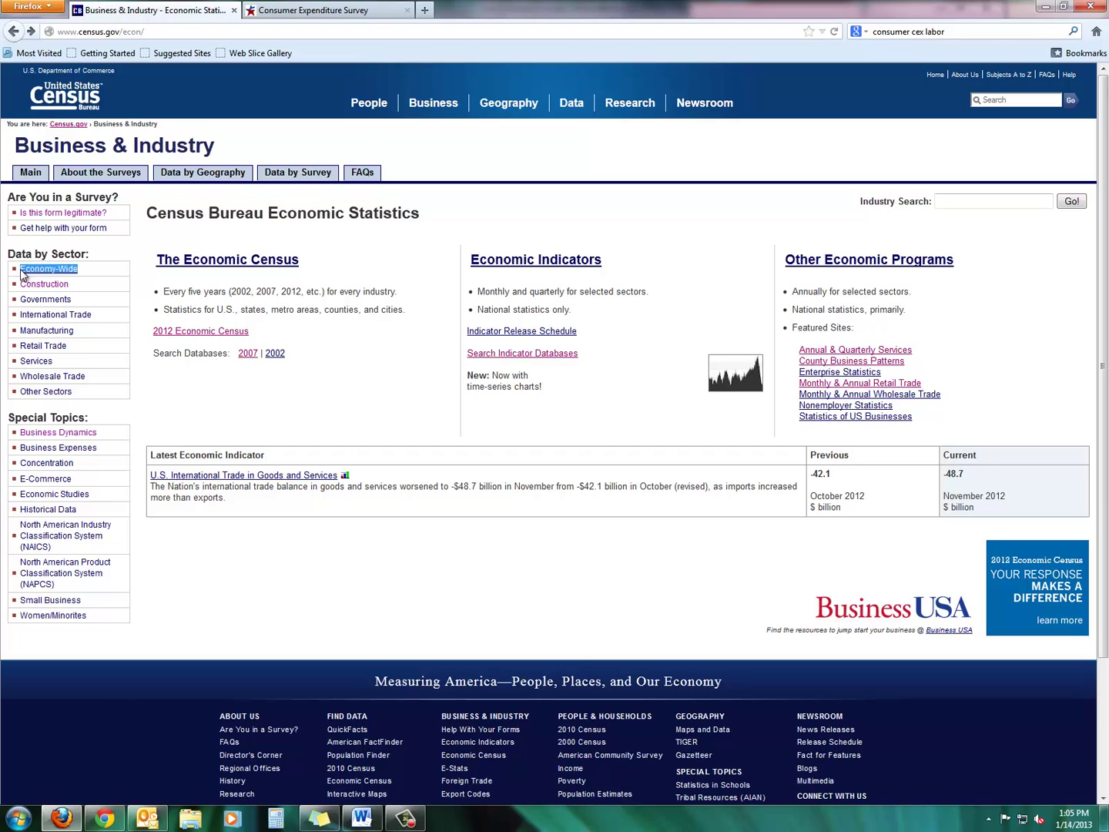
Step: Open the Economy-Wide Statistics guide, review its data-sources table, and follow the Economic Census link
click(73, 275)
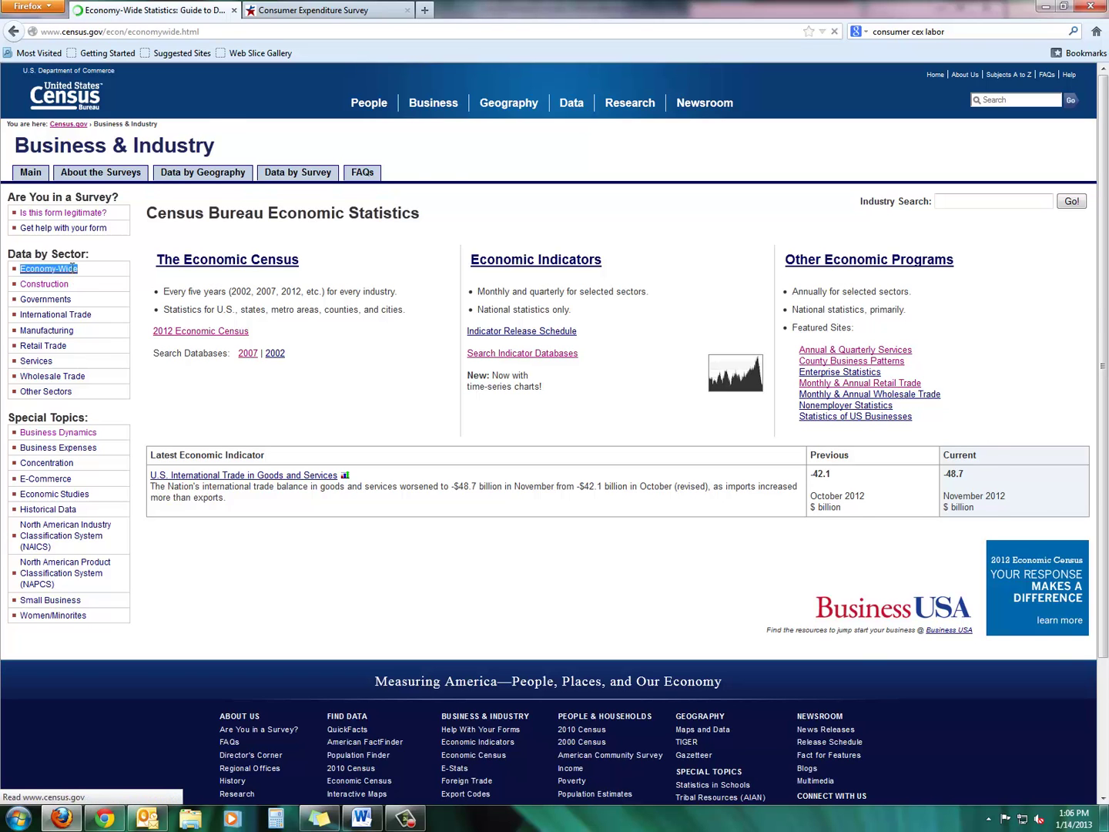
scroll(397, 353, down, 2)
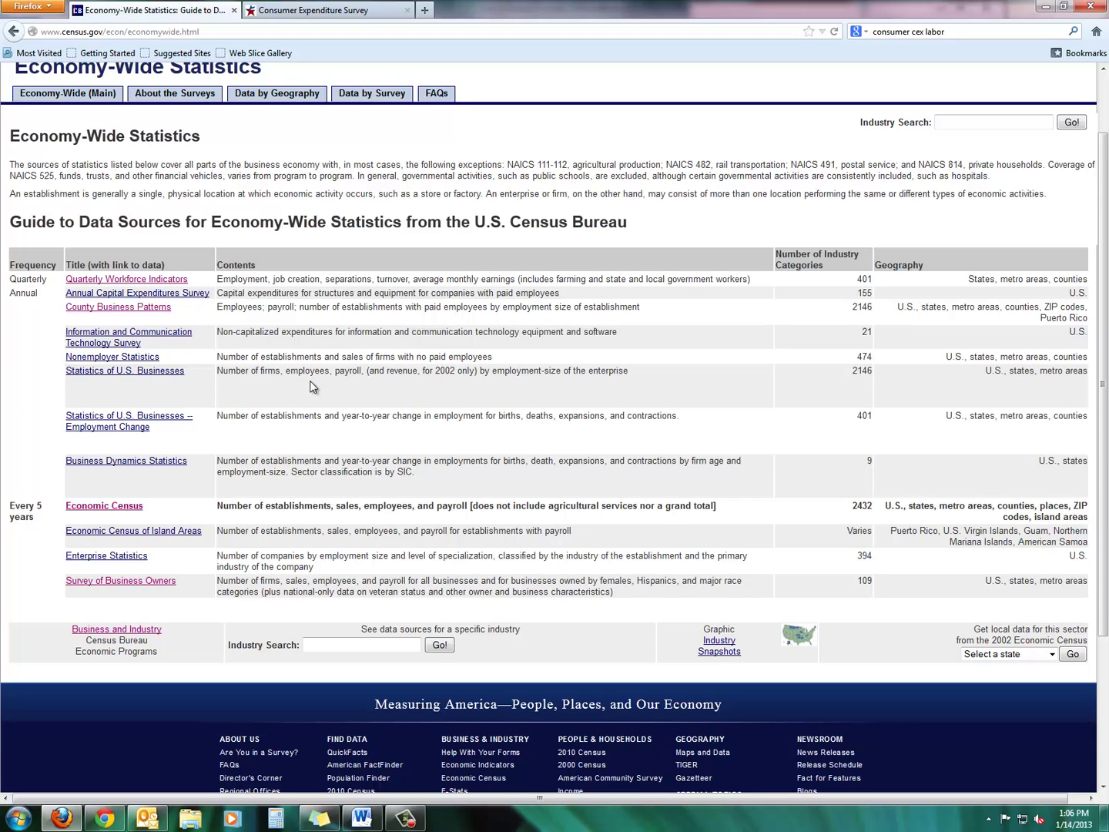
scroll(312, 386, up, 2)
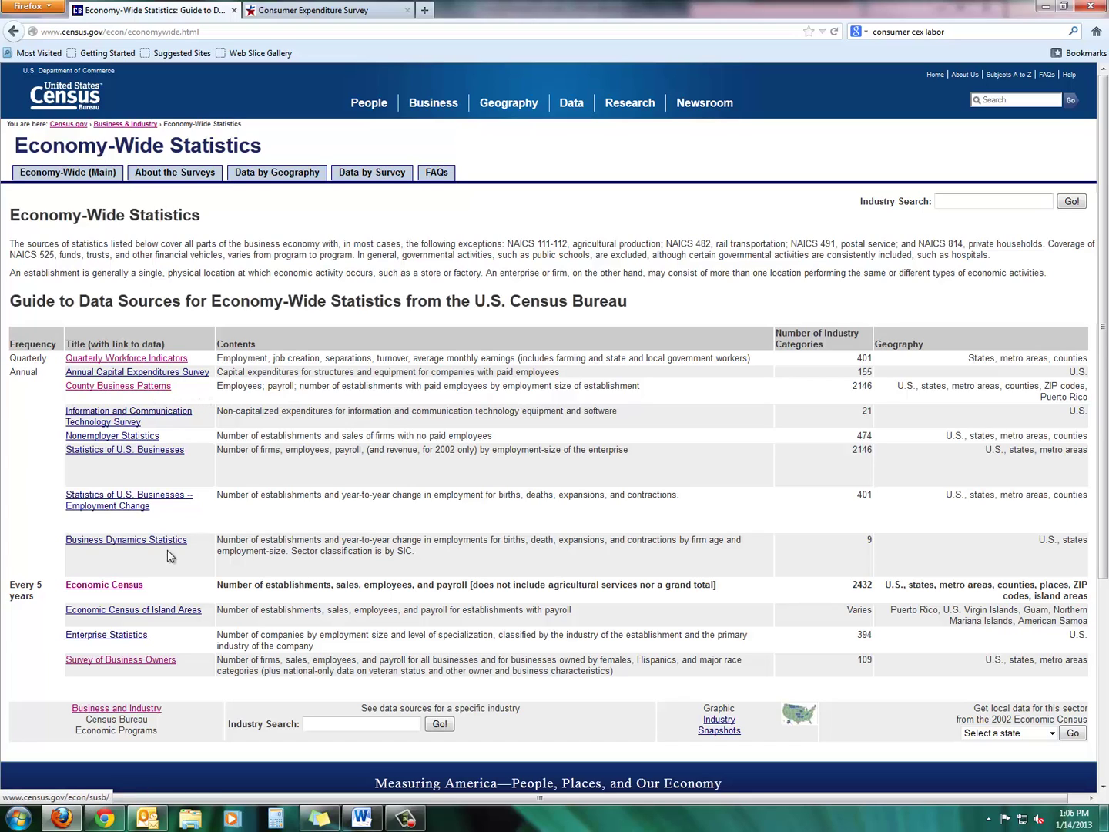
click(139, 589)
click(14, 32)
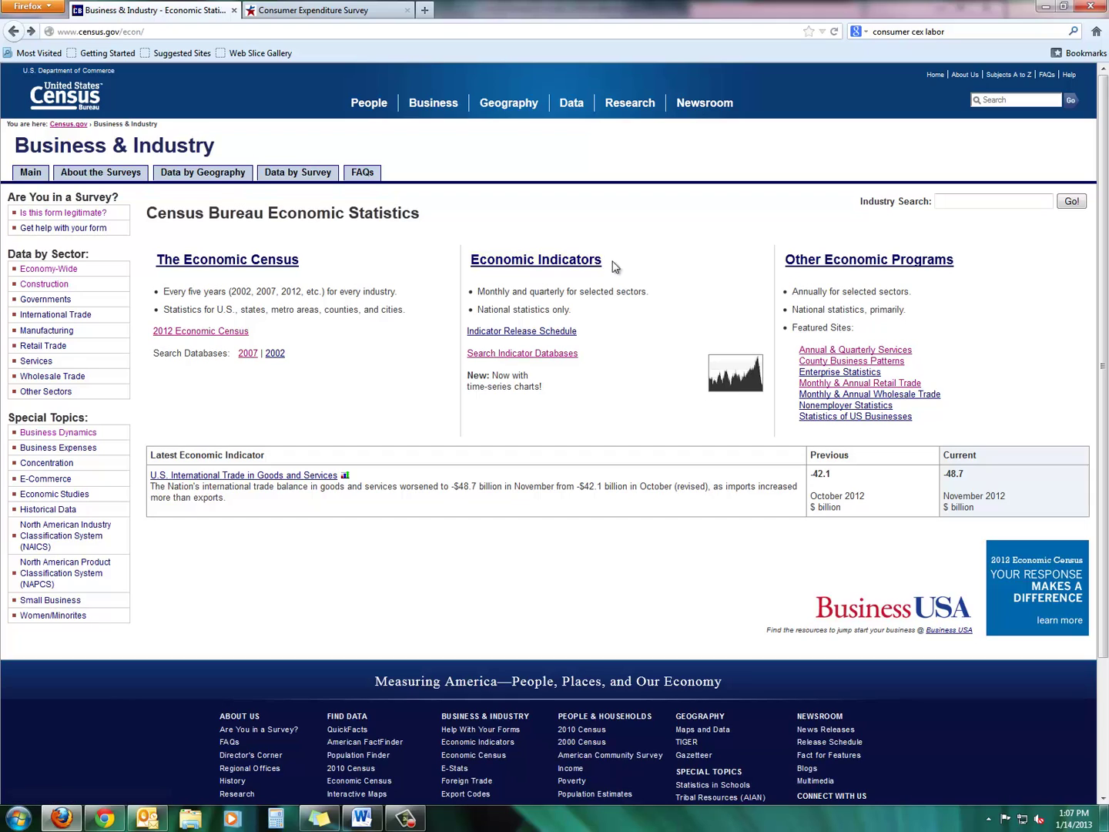
drag(620, 267, 477, 266)
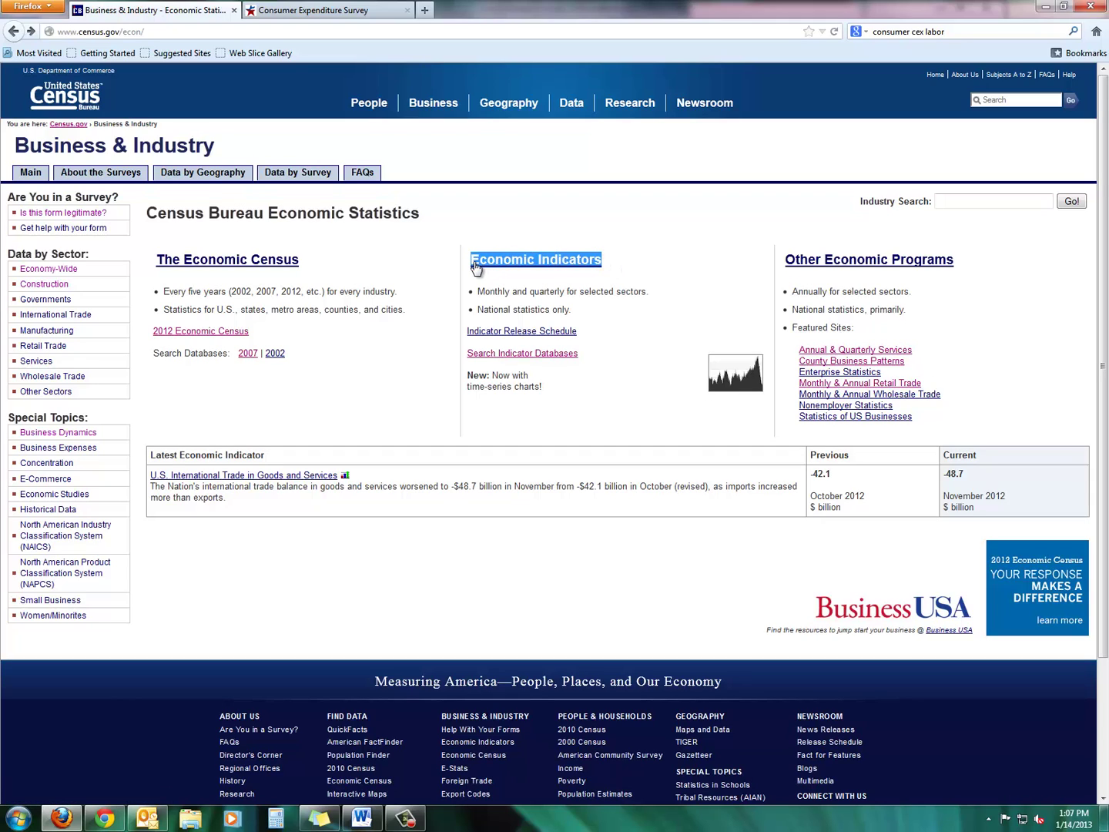
click(522, 264)
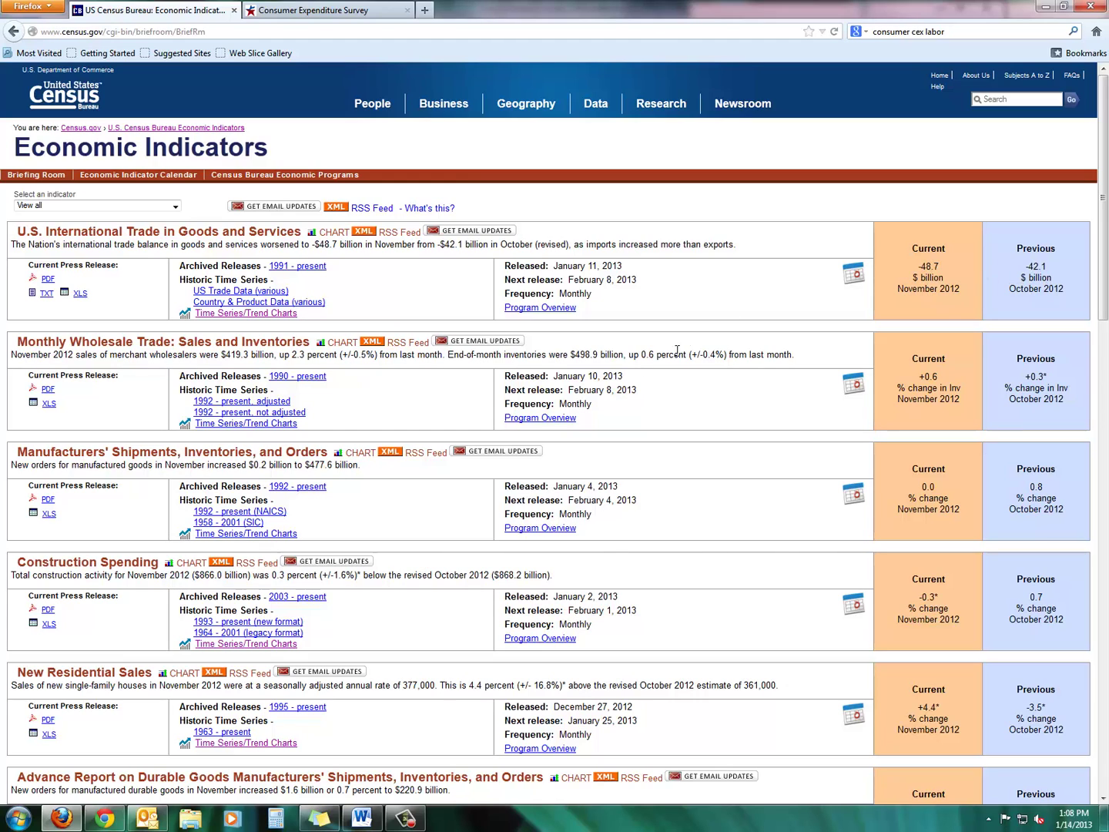
click(12, 35)
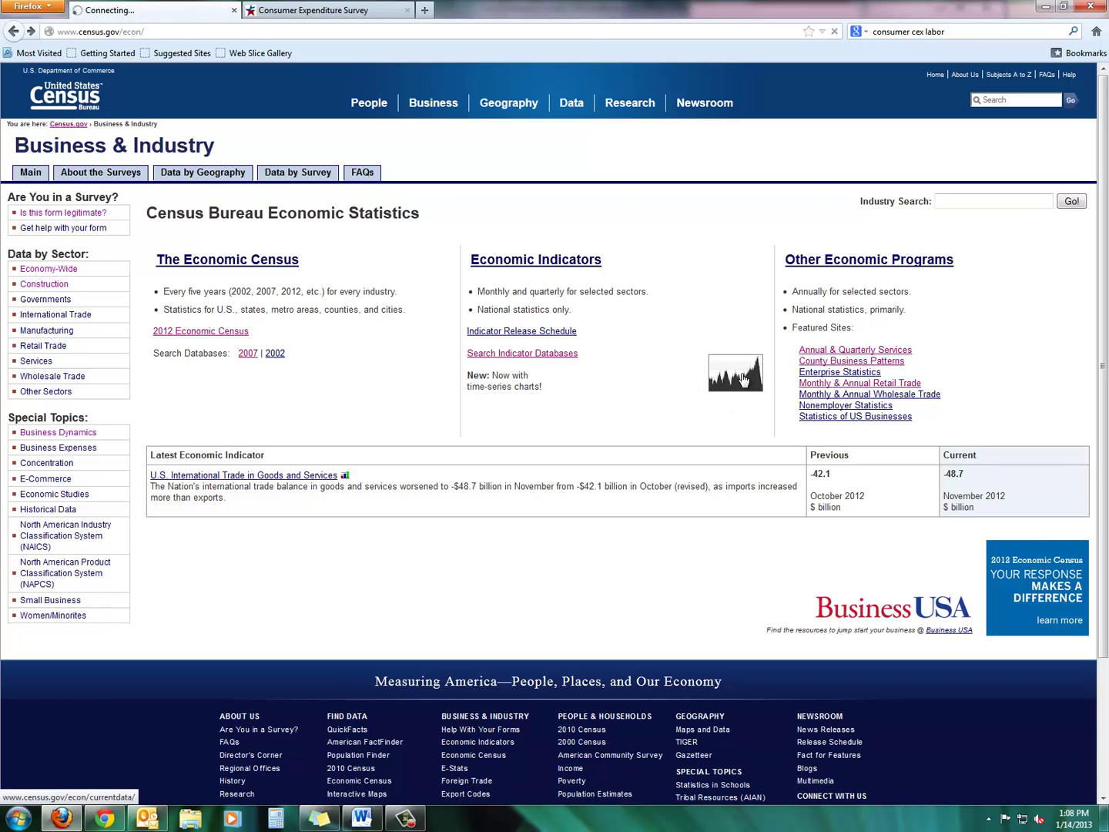
Step: In the time-series trend charts, select and submit the New Home Sales report
click(744, 379)
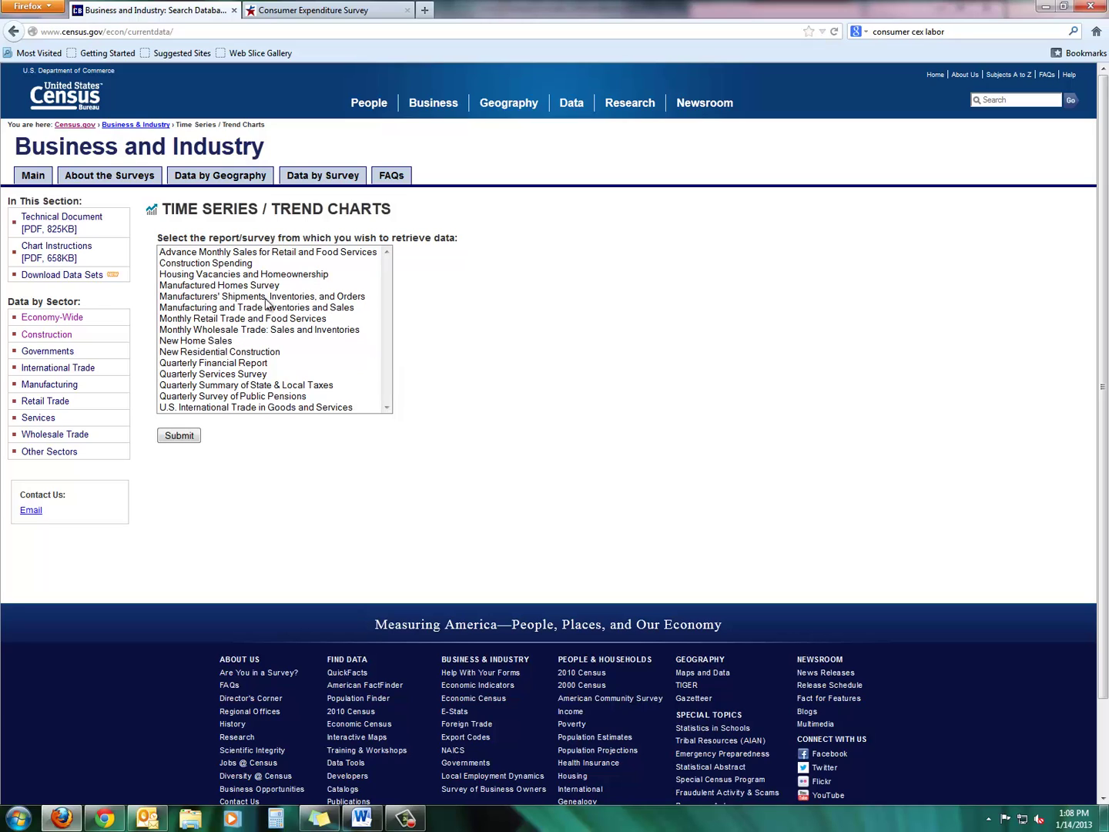
click(225, 343)
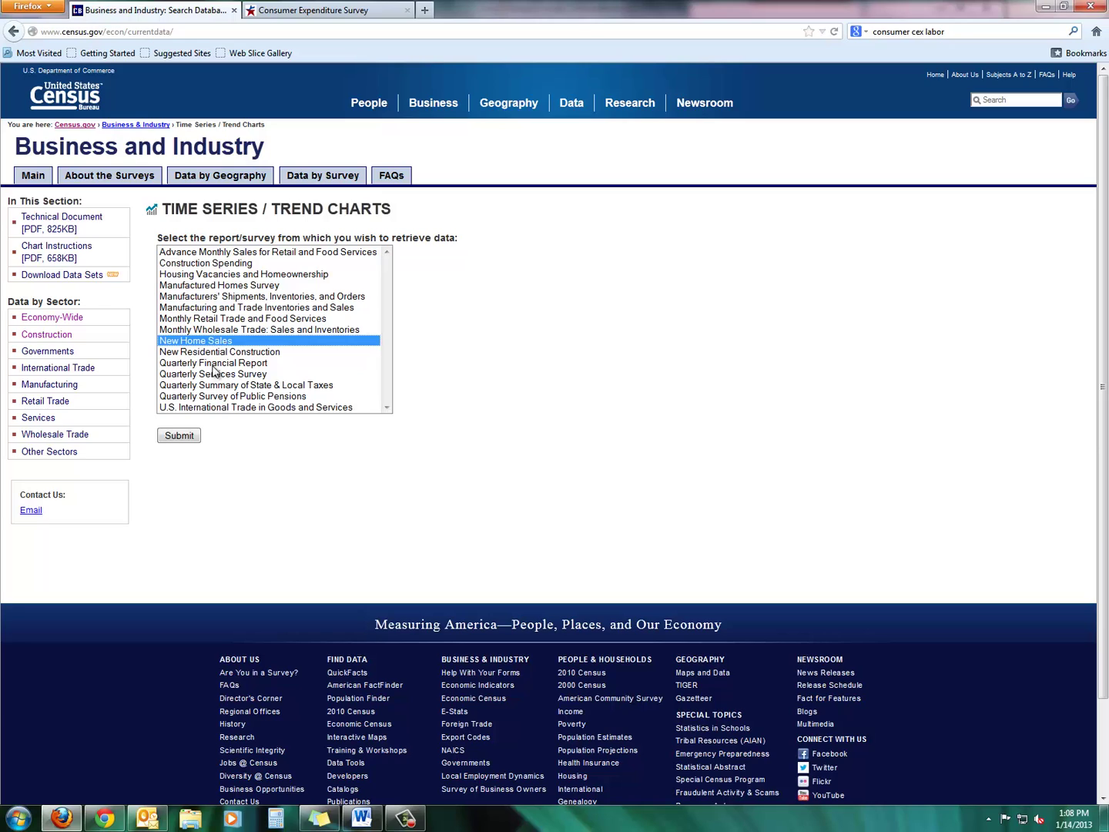
click(179, 436)
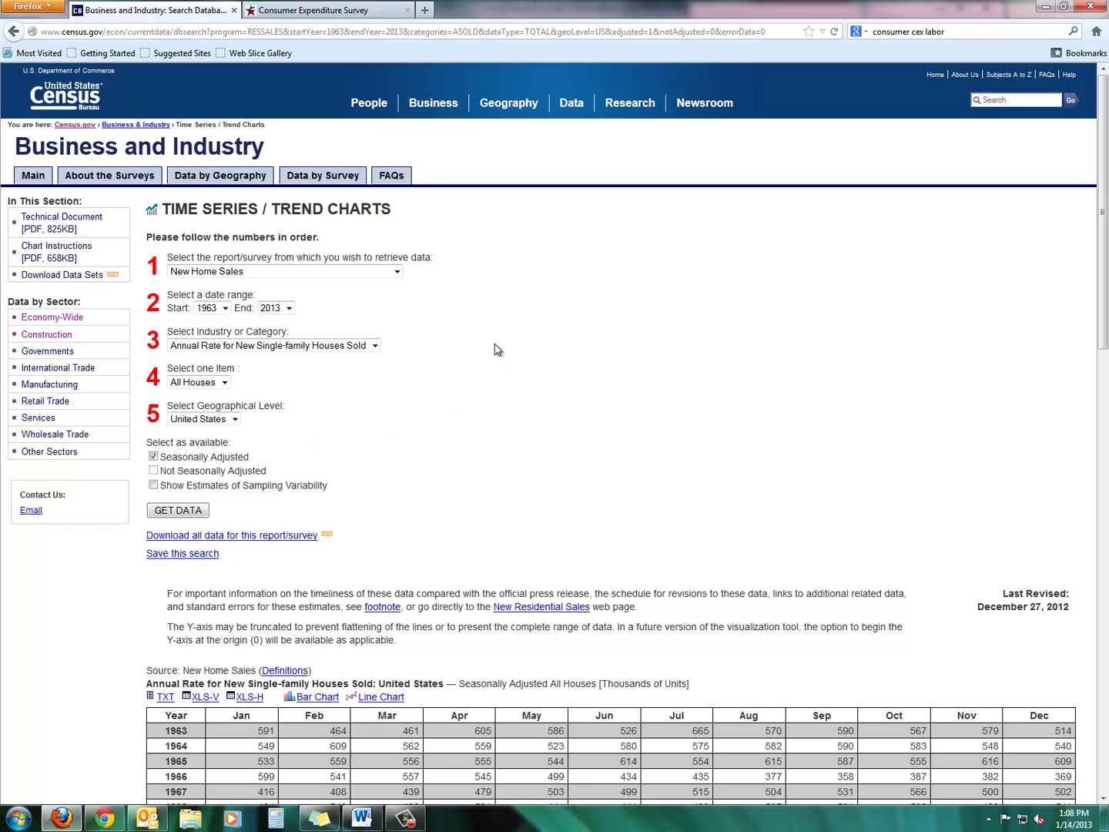
click(362, 272)
click(363, 272)
Step: Get New Single-family Houses Sold data for the West from 2006, not seasonally adjusted
click(225, 310)
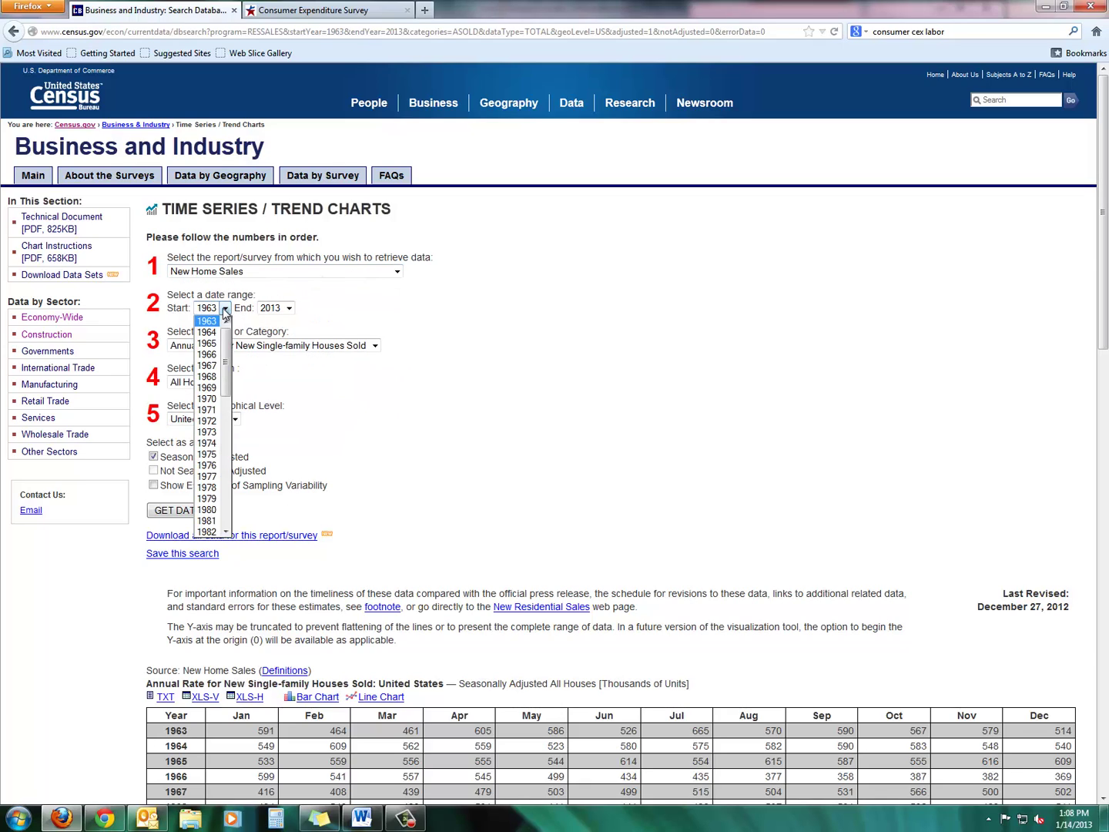
scroll(213, 370, down, 7)
scroll(213, 385, down, 3)
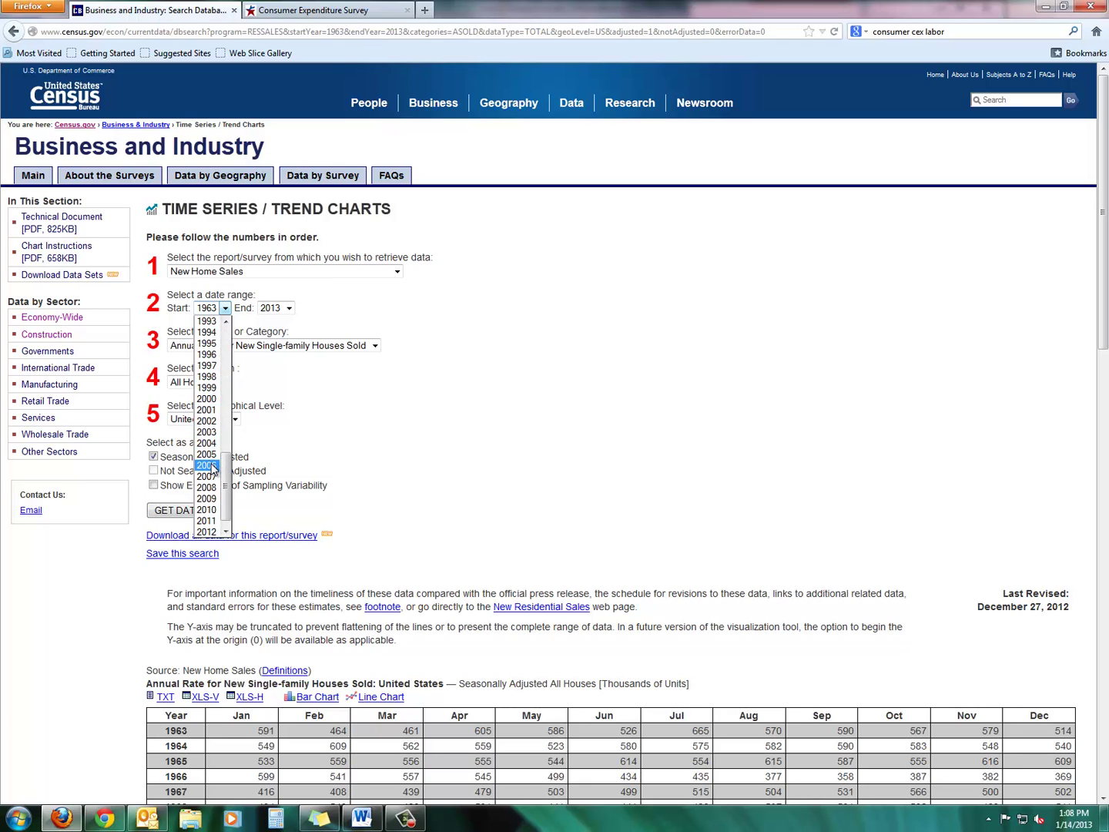
click(212, 466)
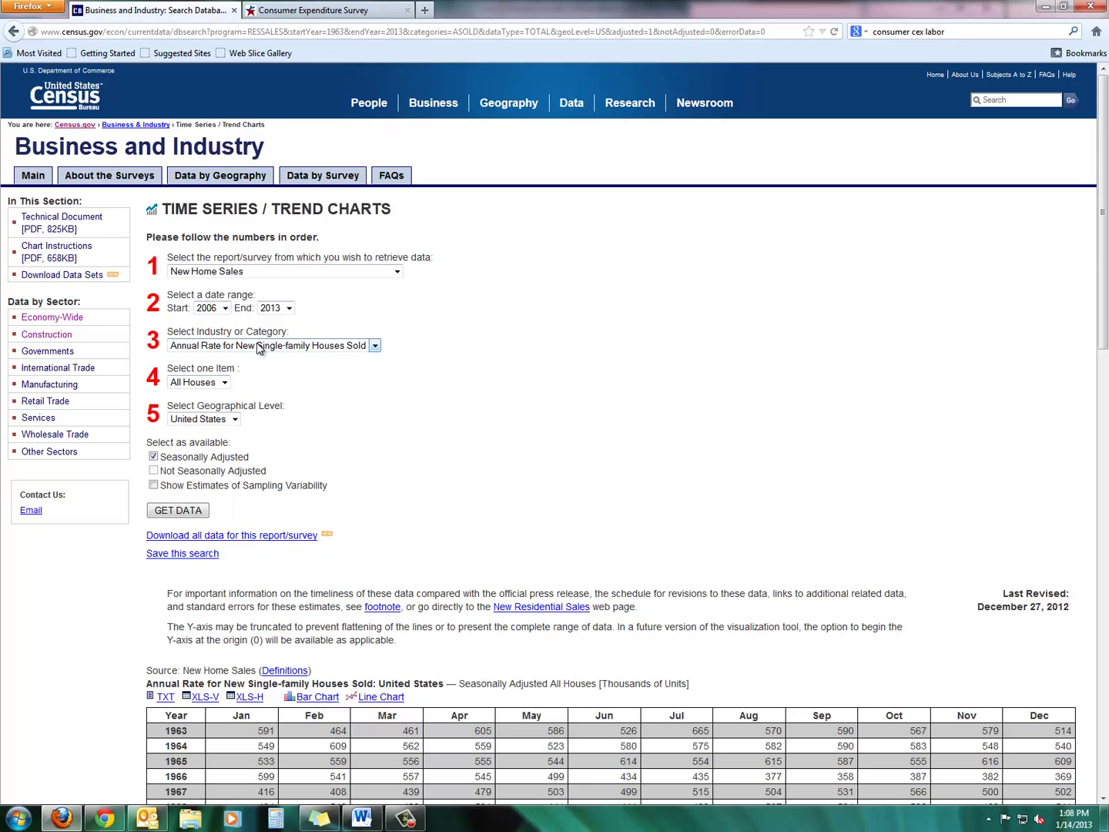
click(230, 347)
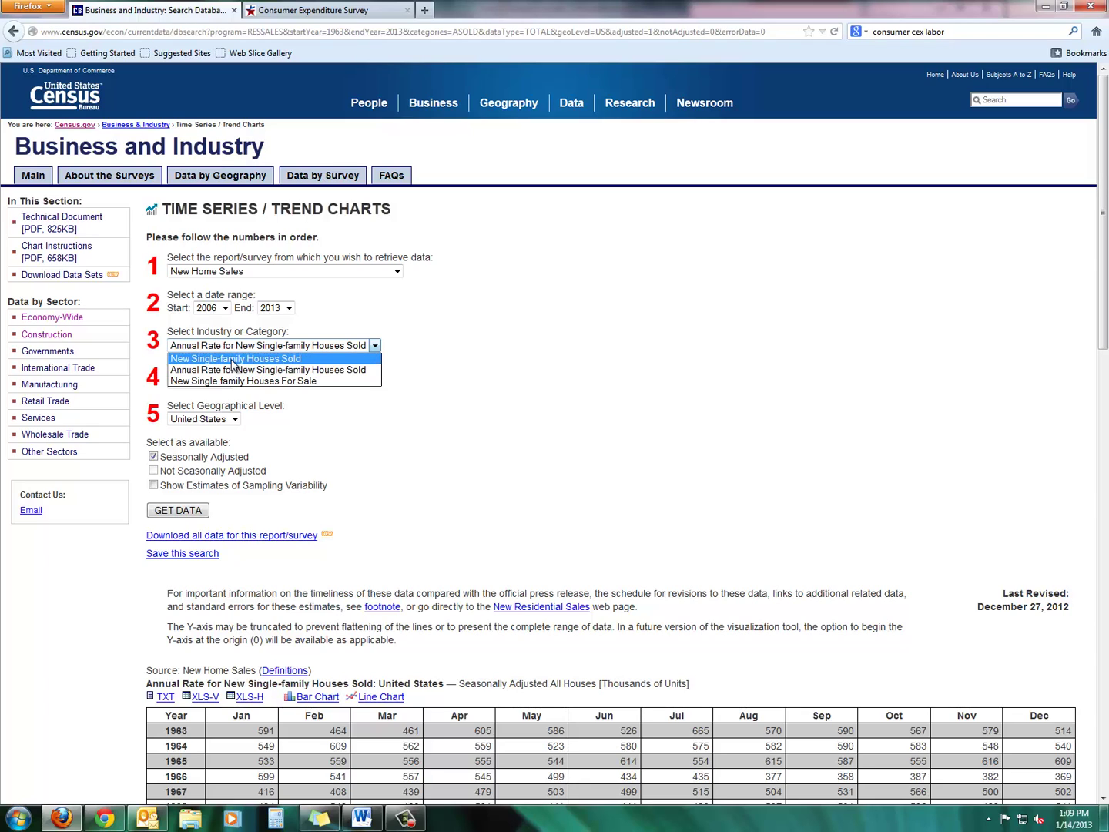
click(233, 359)
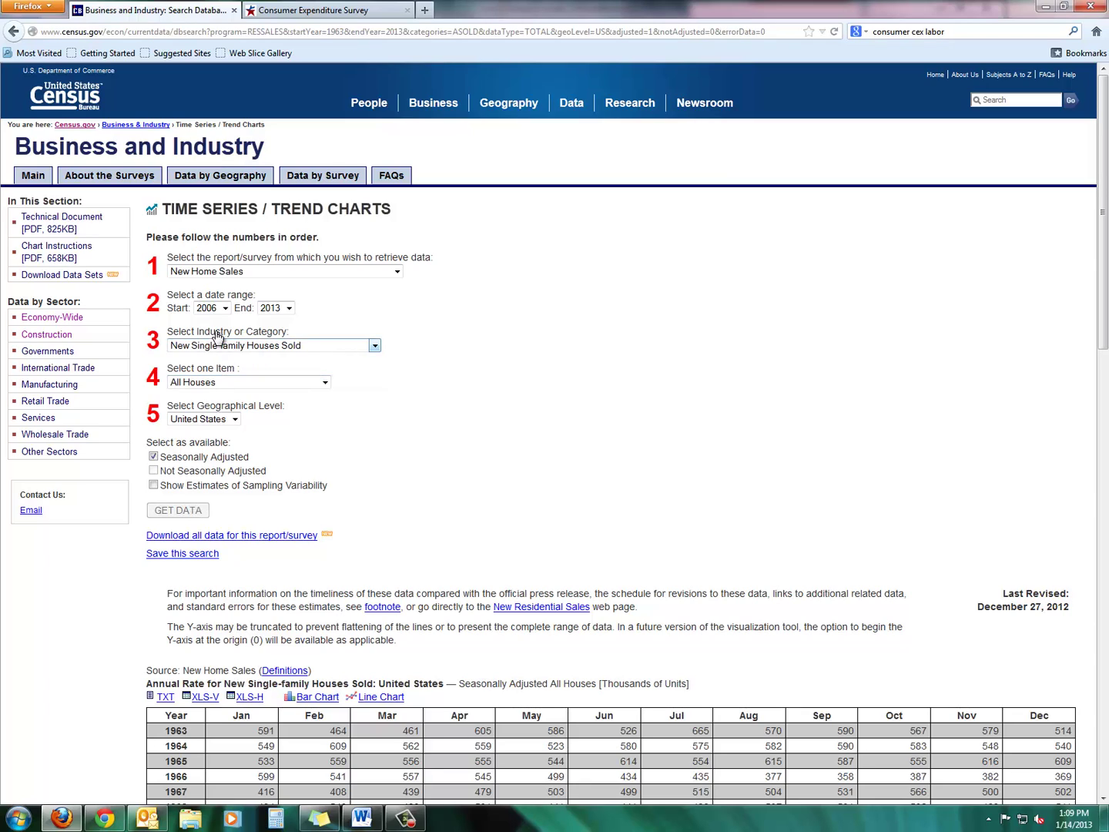
click(235, 419)
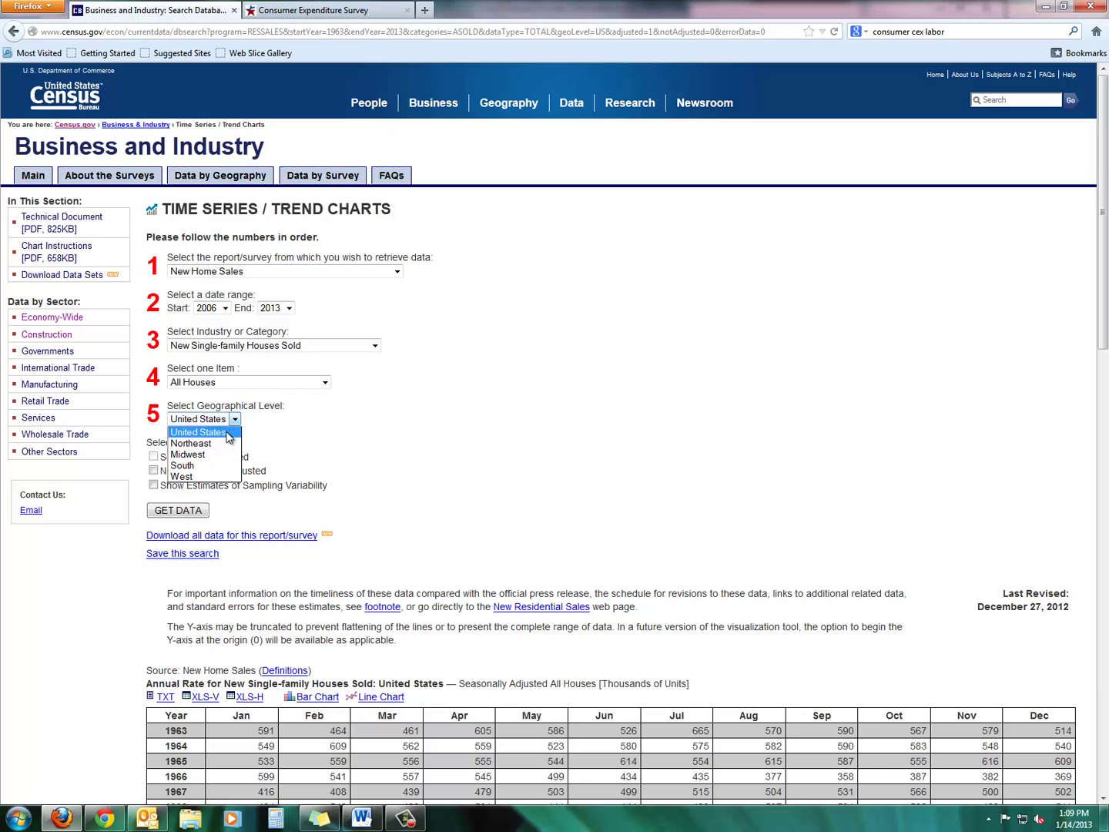
click(212, 478)
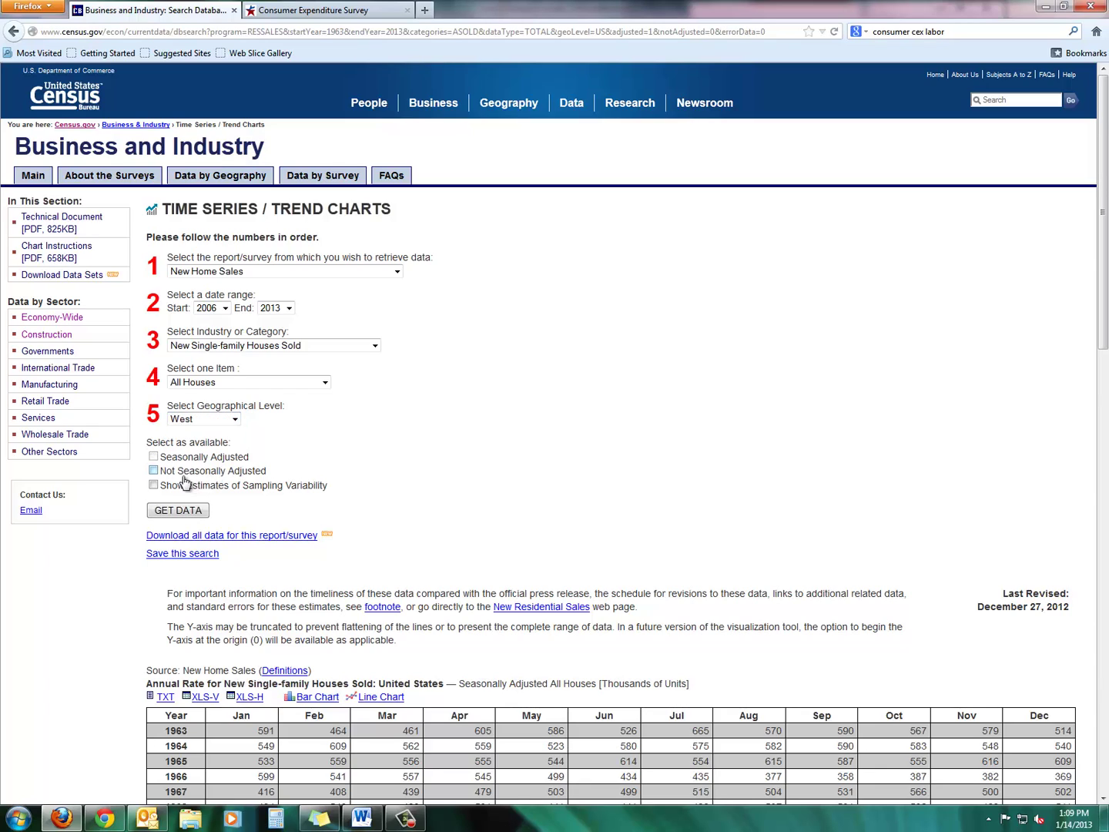
click(153, 472)
click(192, 513)
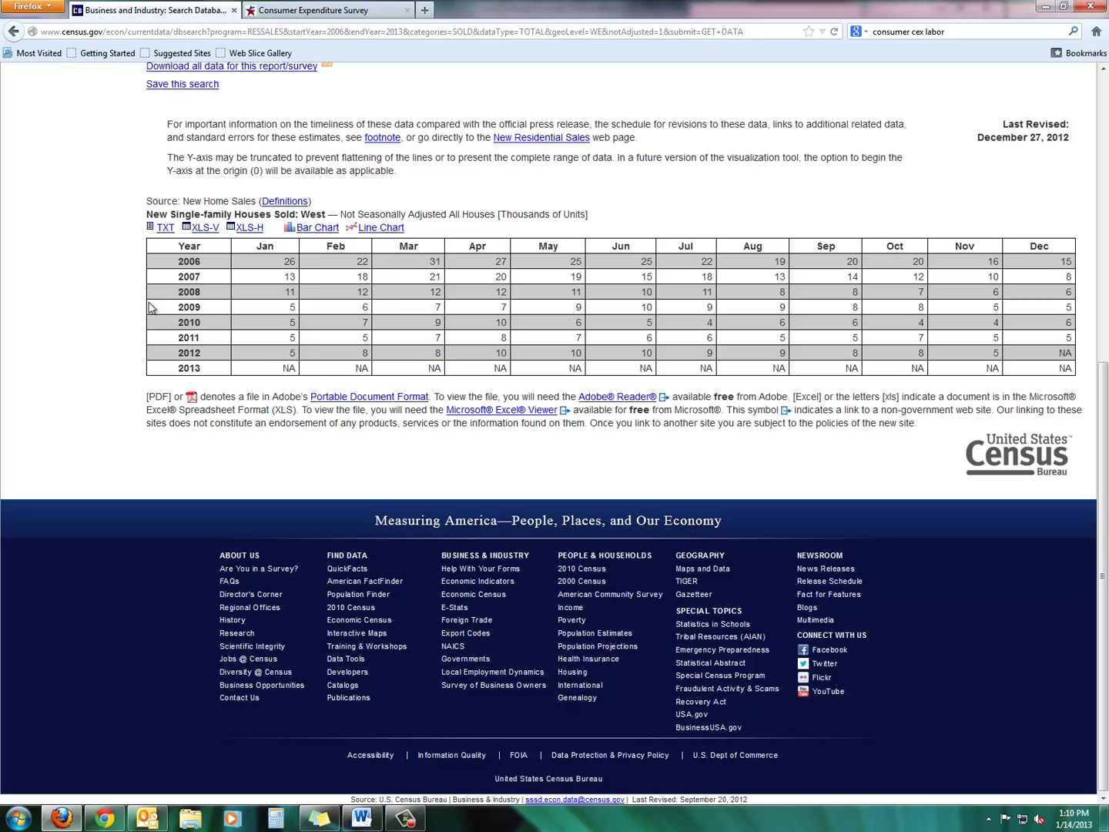
Step: Return to Business & Industry and open the 2012 Economic Census page
click(13, 31)
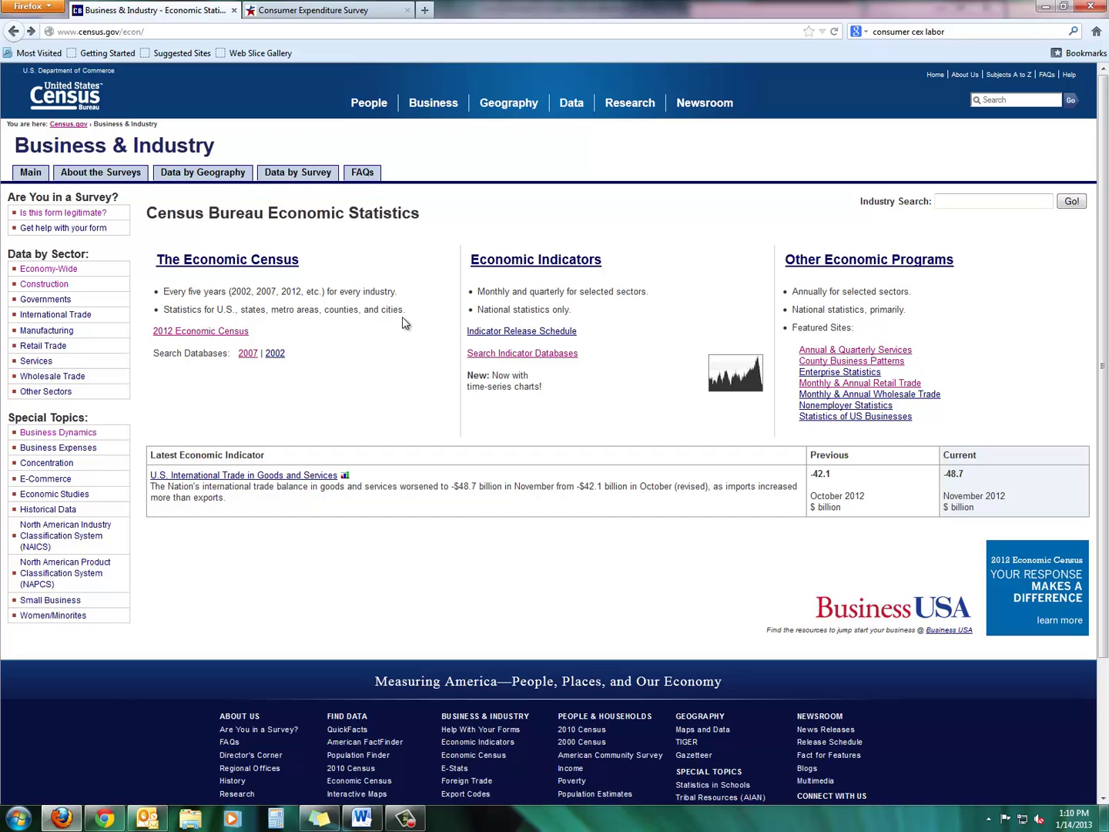
click(240, 331)
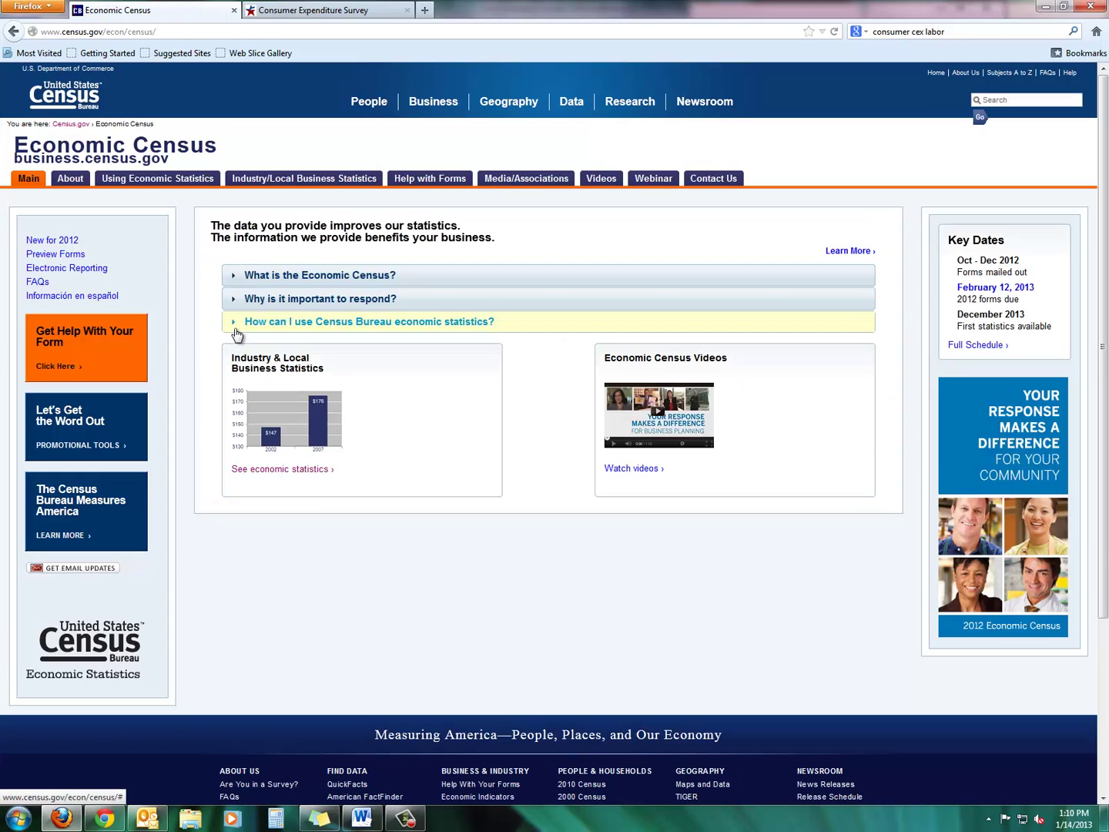
right_click(226, 231)
click(235, 240)
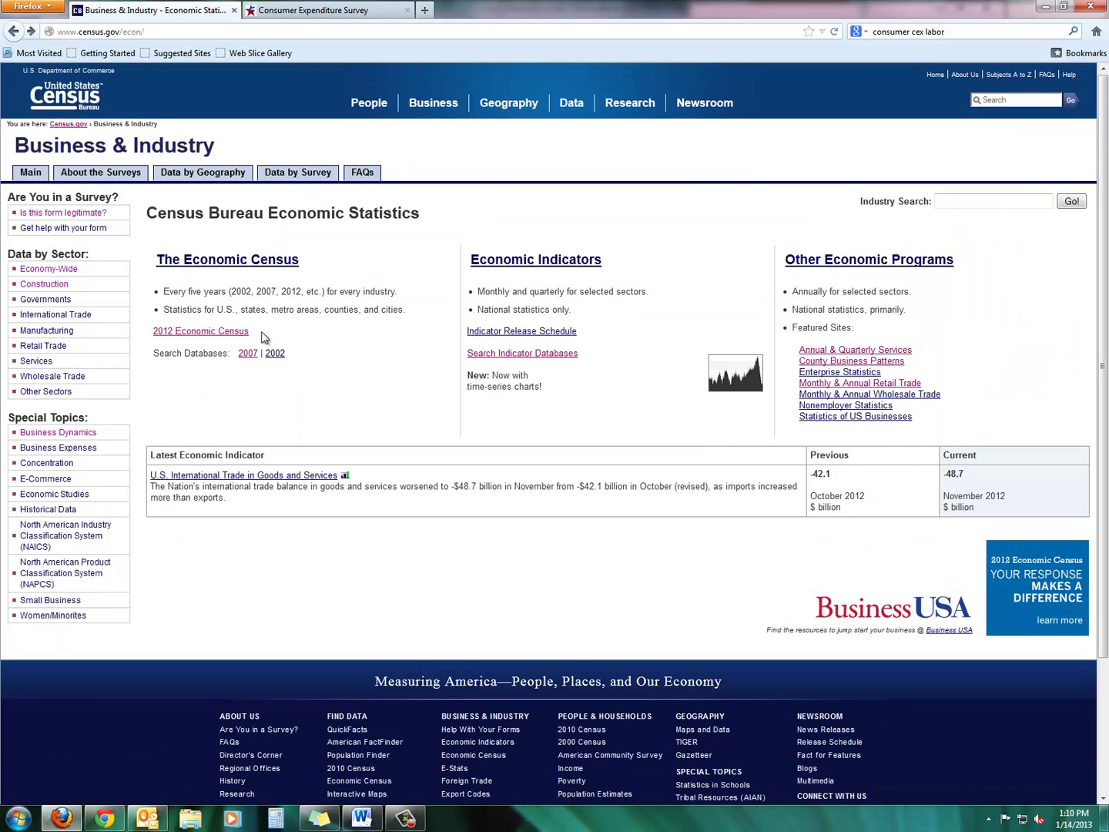
drag(266, 335, 156, 336)
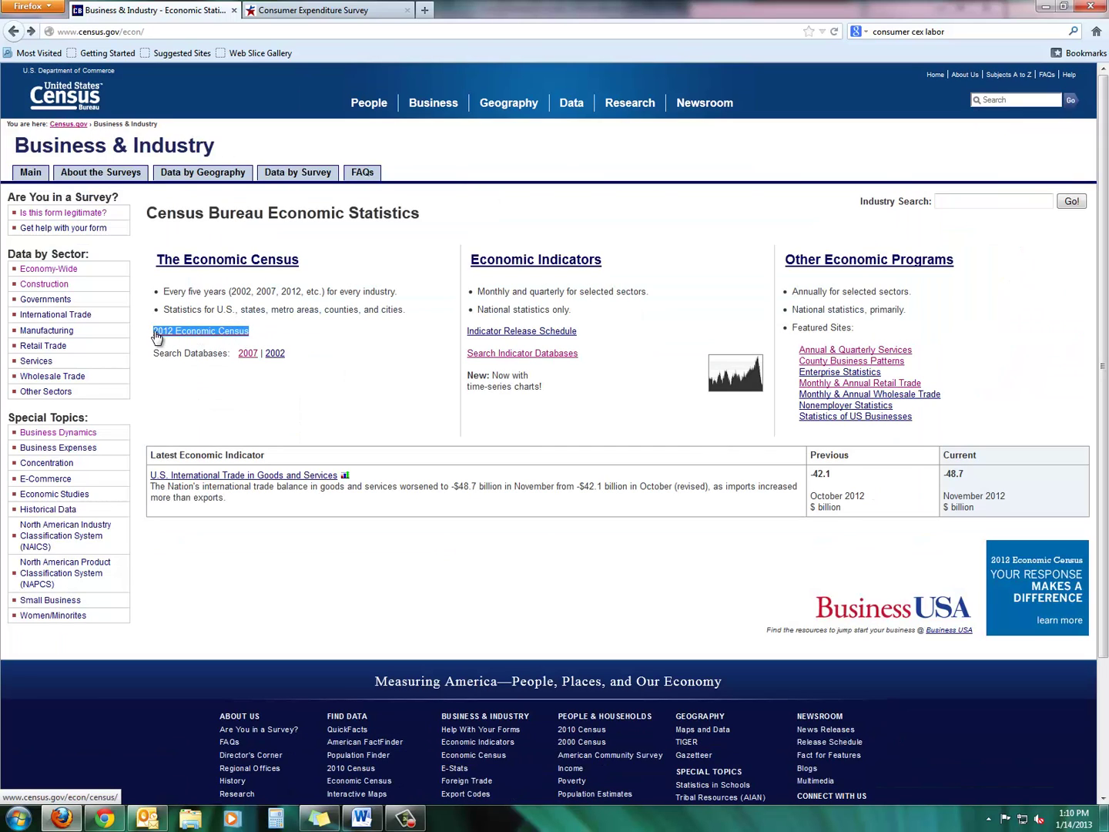
click(201, 331)
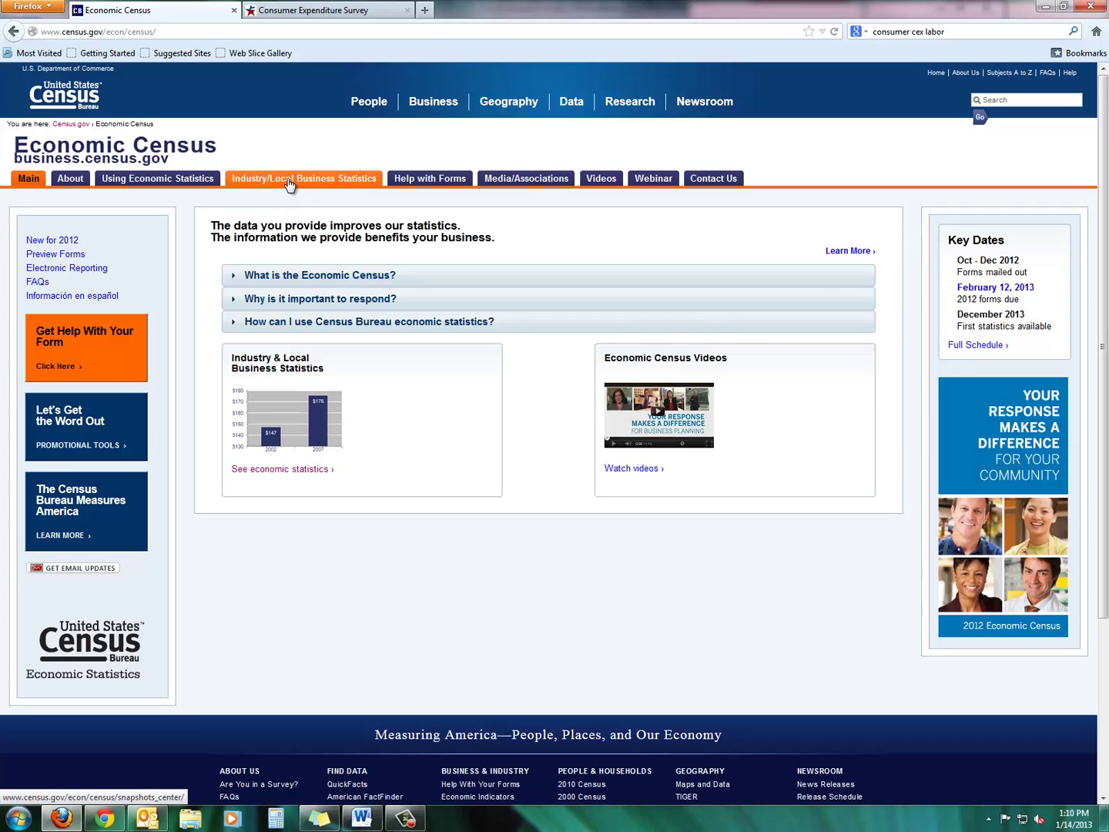
Step: Open Industry & Local Business Statistics and choose Washington under State Snapshots (PDF)
click(288, 178)
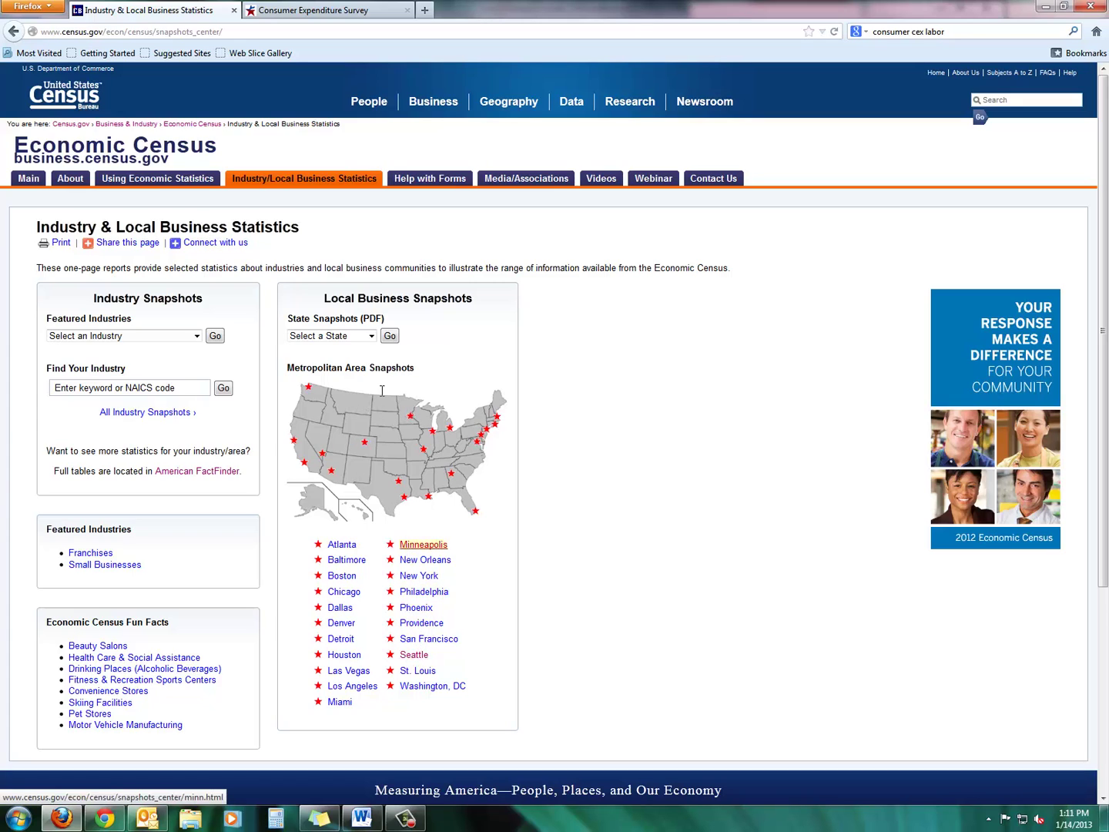
click(371, 335)
drag(373, 368, 364, 551)
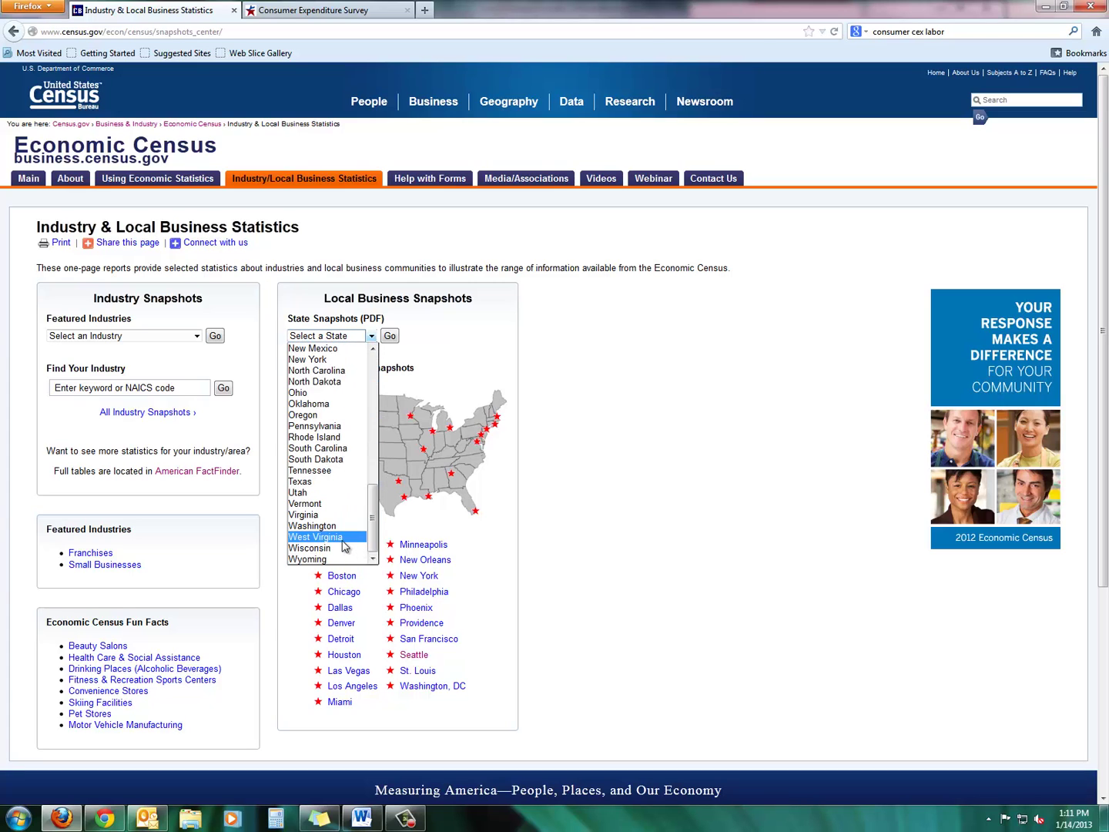
click(337, 525)
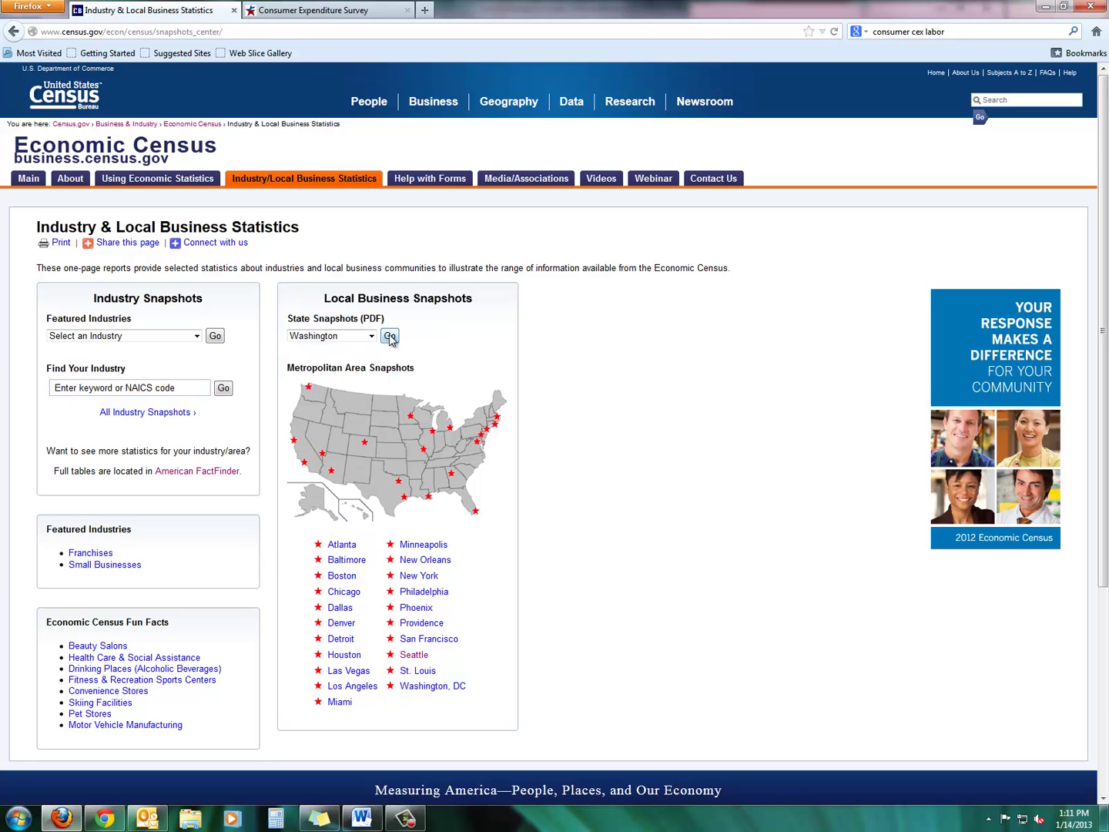
click(390, 337)
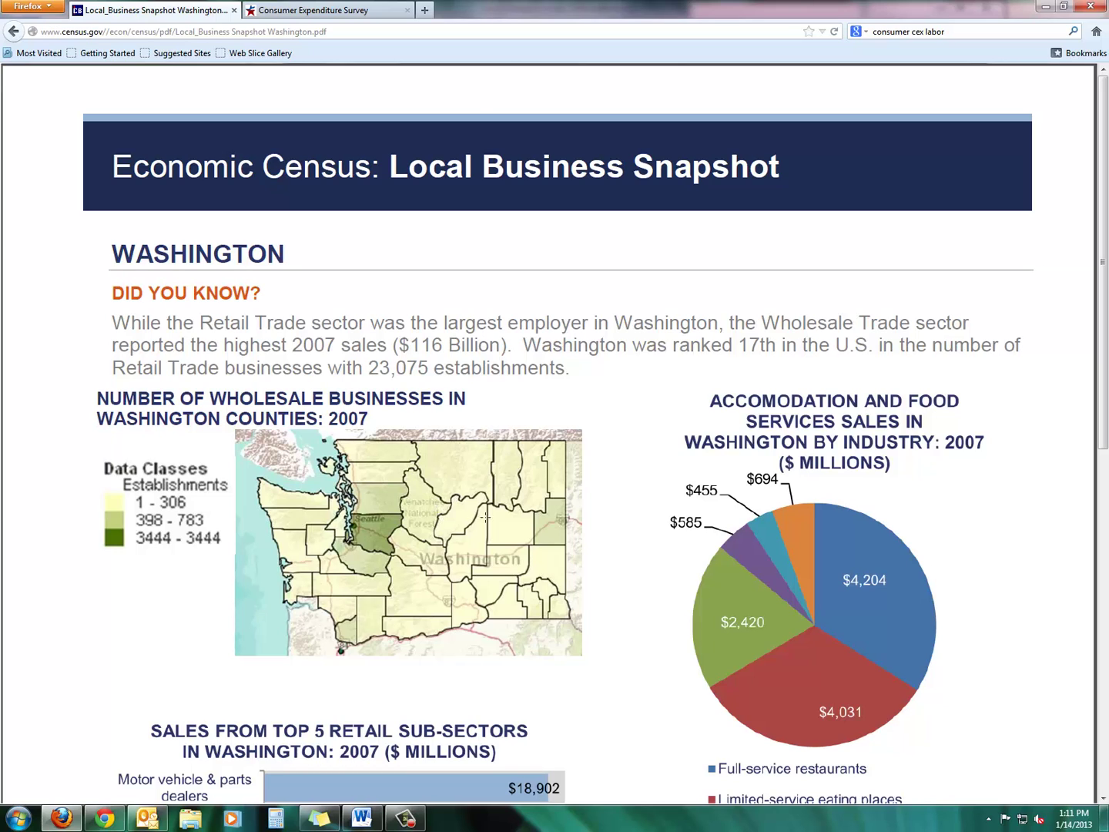
scroll(615, 515, down, 3)
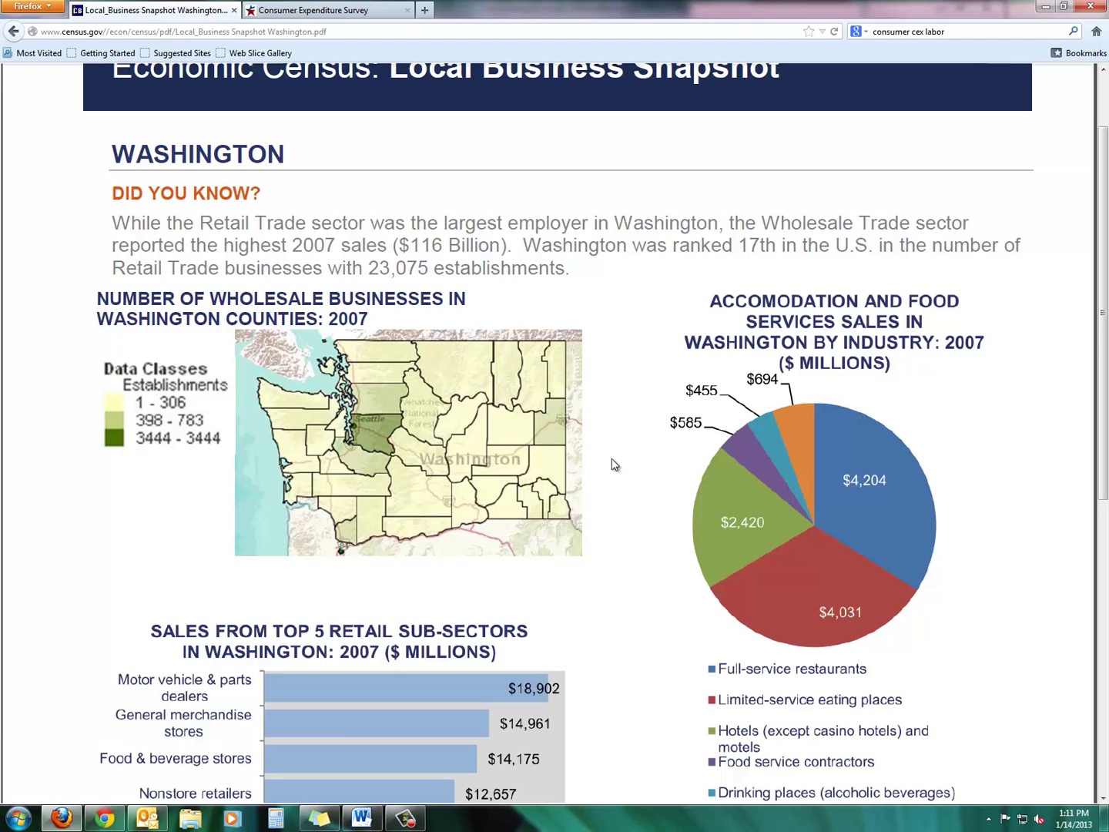
scroll(615, 464, down, 2)
scroll(615, 464, down, 5)
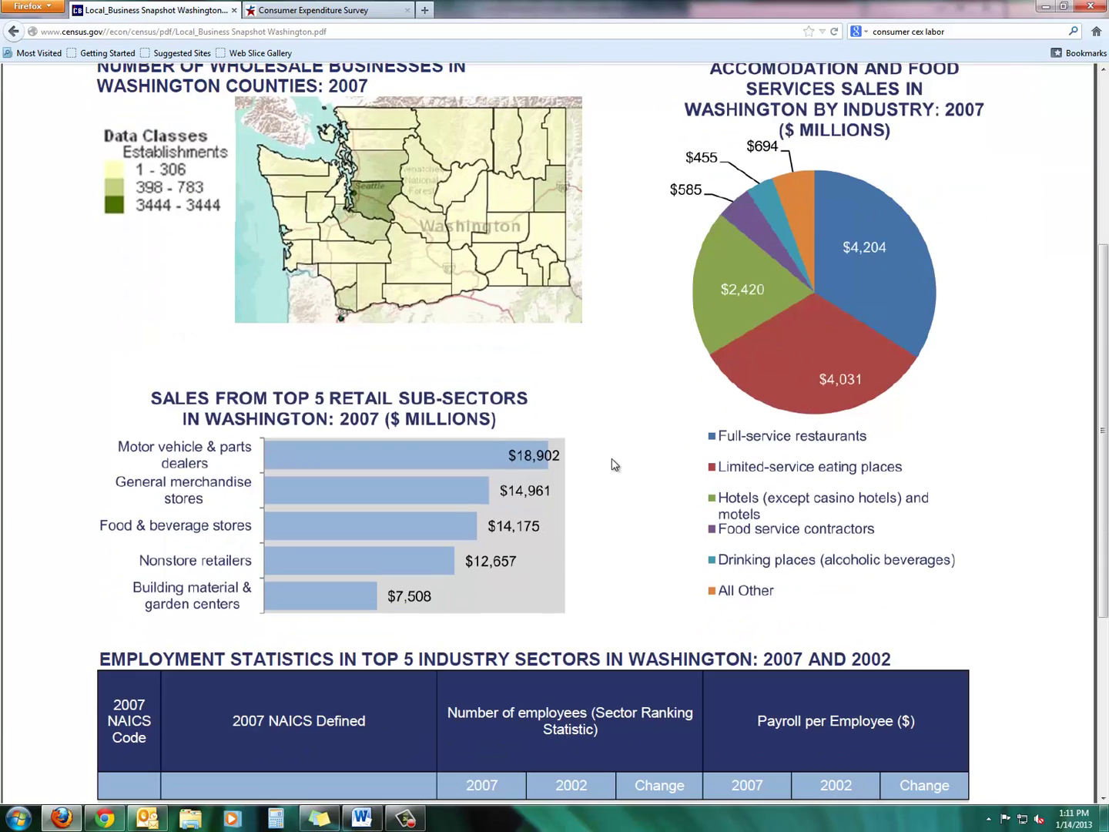
scroll(614, 465, down, 7)
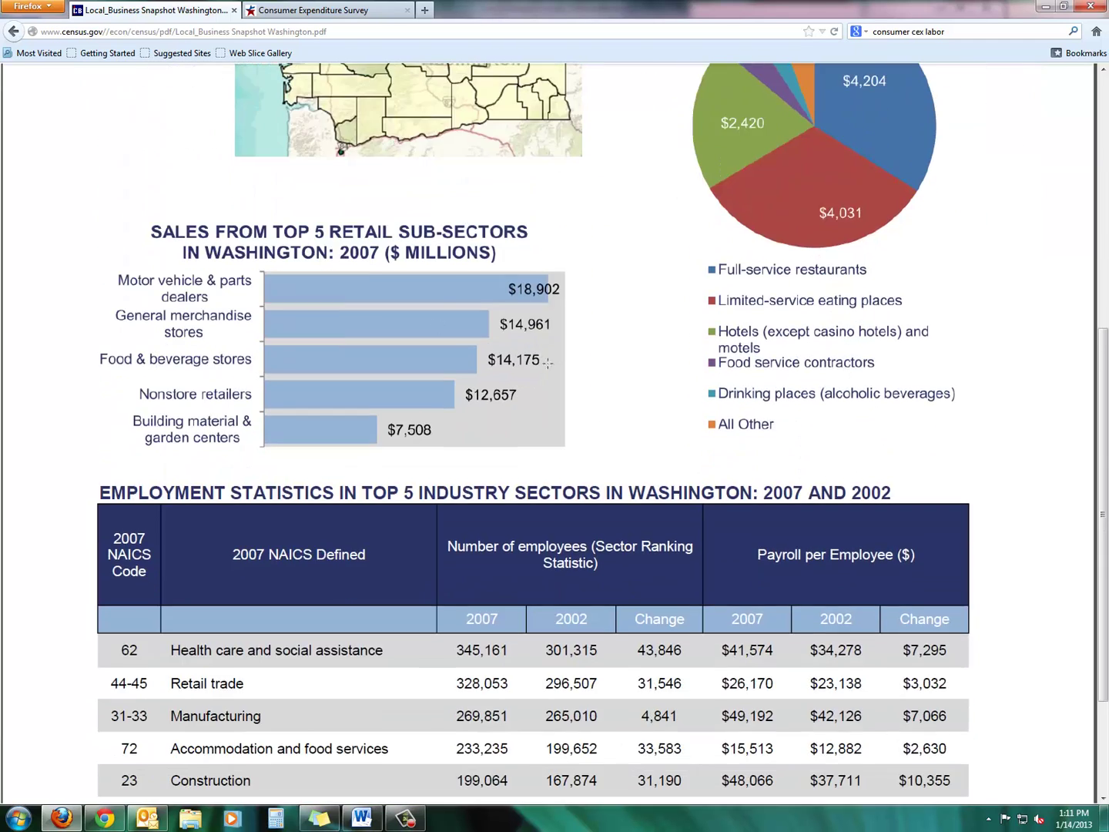
scroll(615, 373, down, 1)
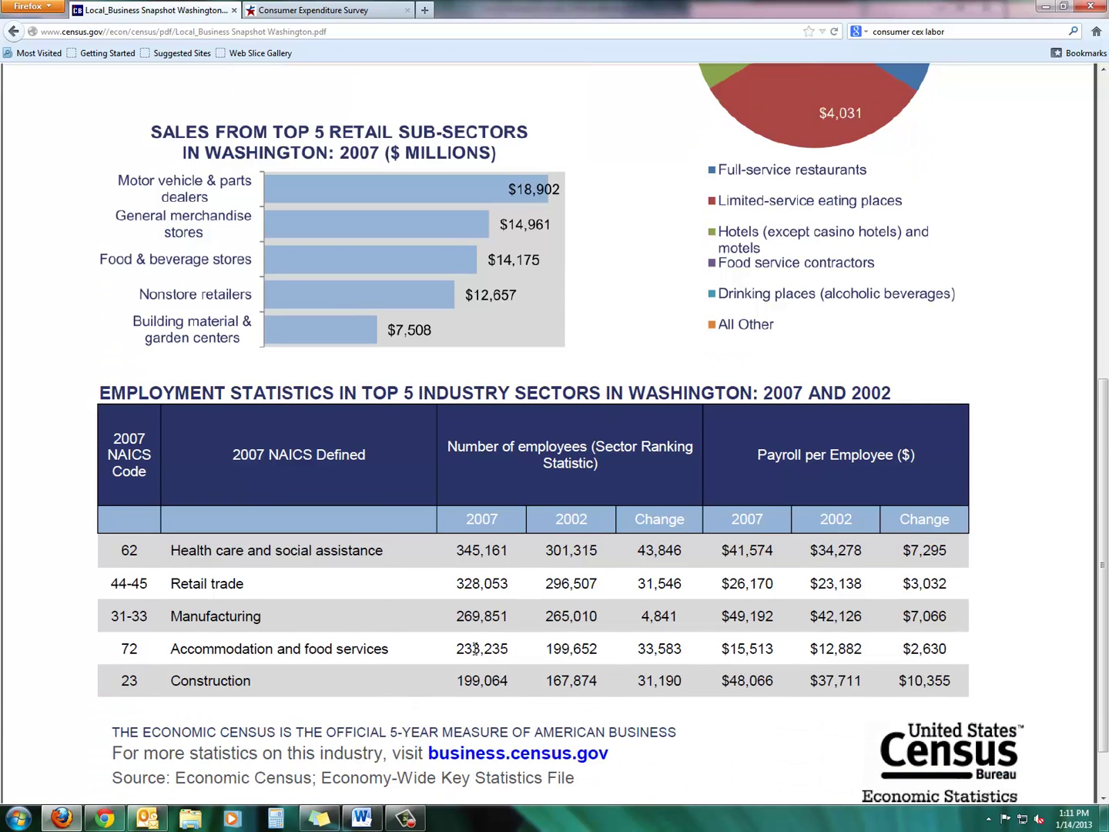
scroll(471, 645, up, 13)
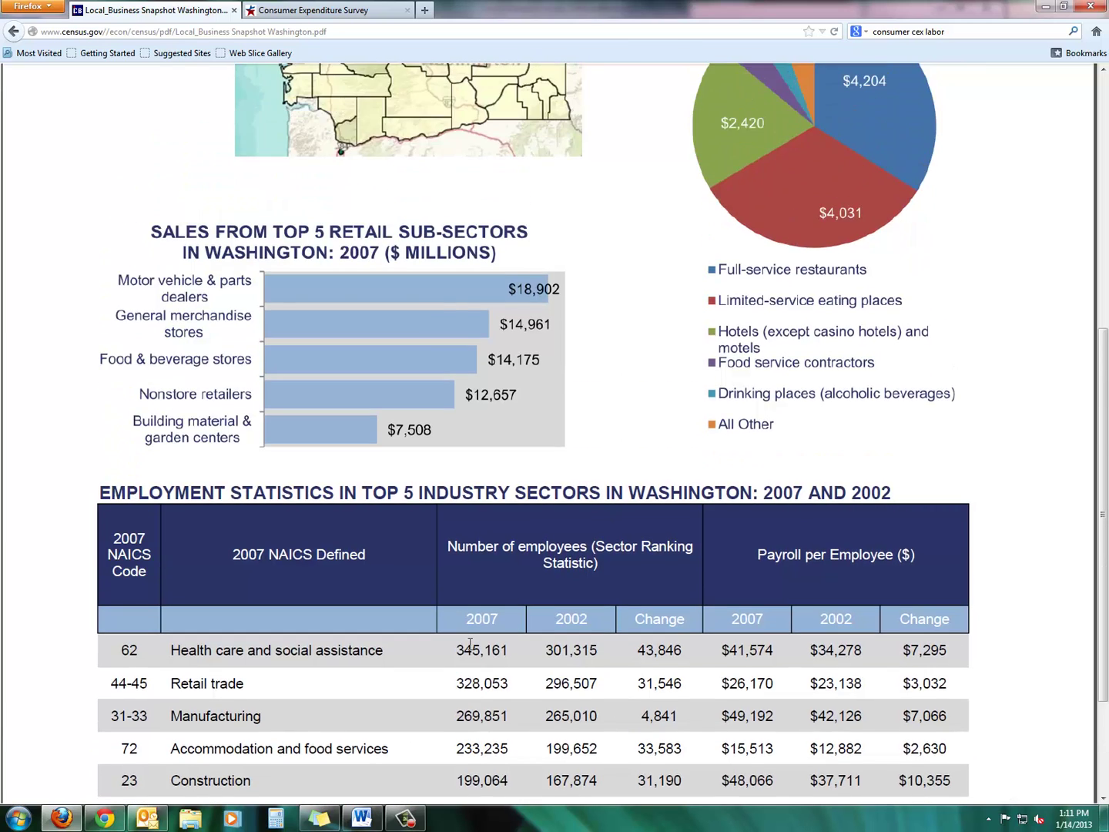
scroll(470, 642, up, 5)
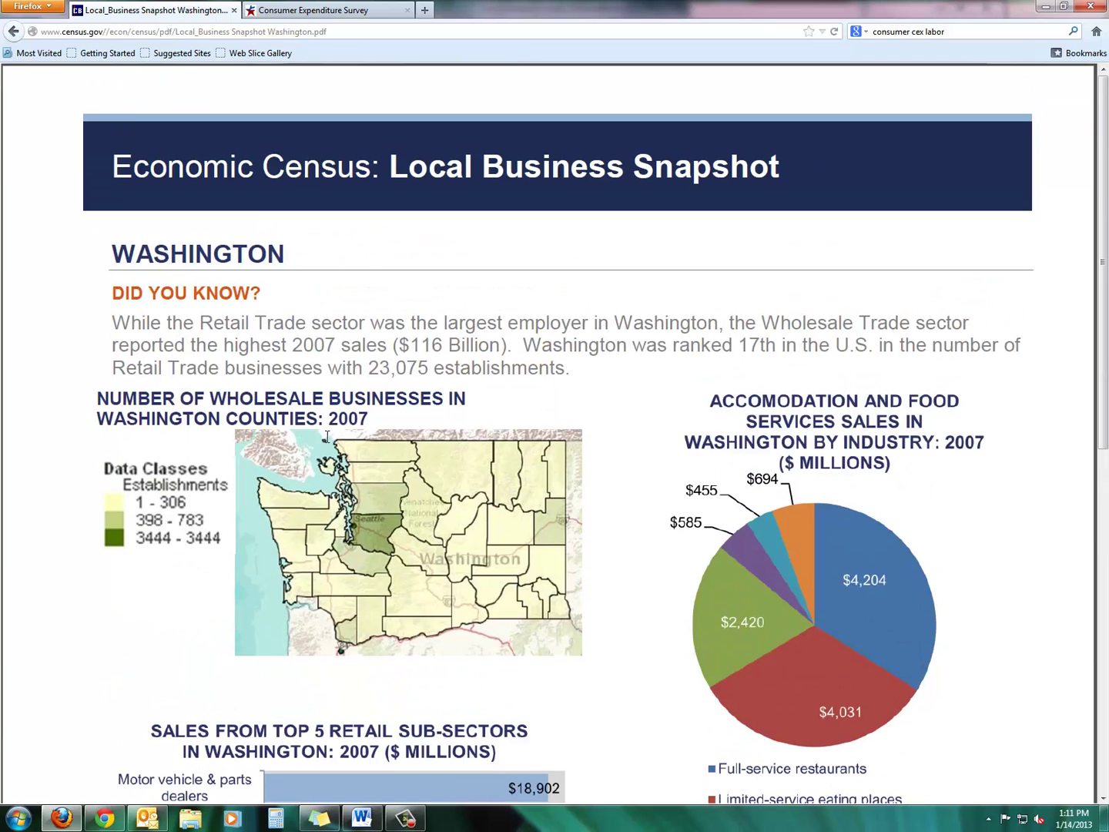
Step: Go back, open the Seattle metro area snapshot, and view it as a PDF
click(12, 34)
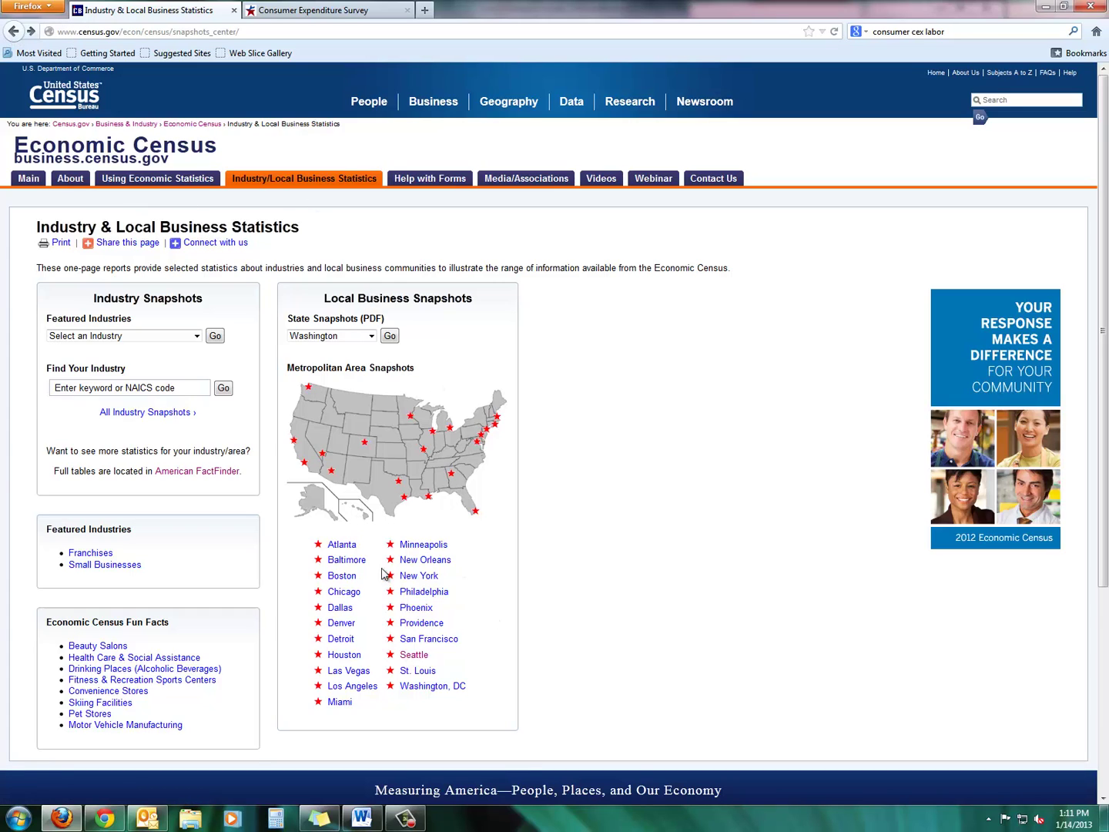
click(416, 655)
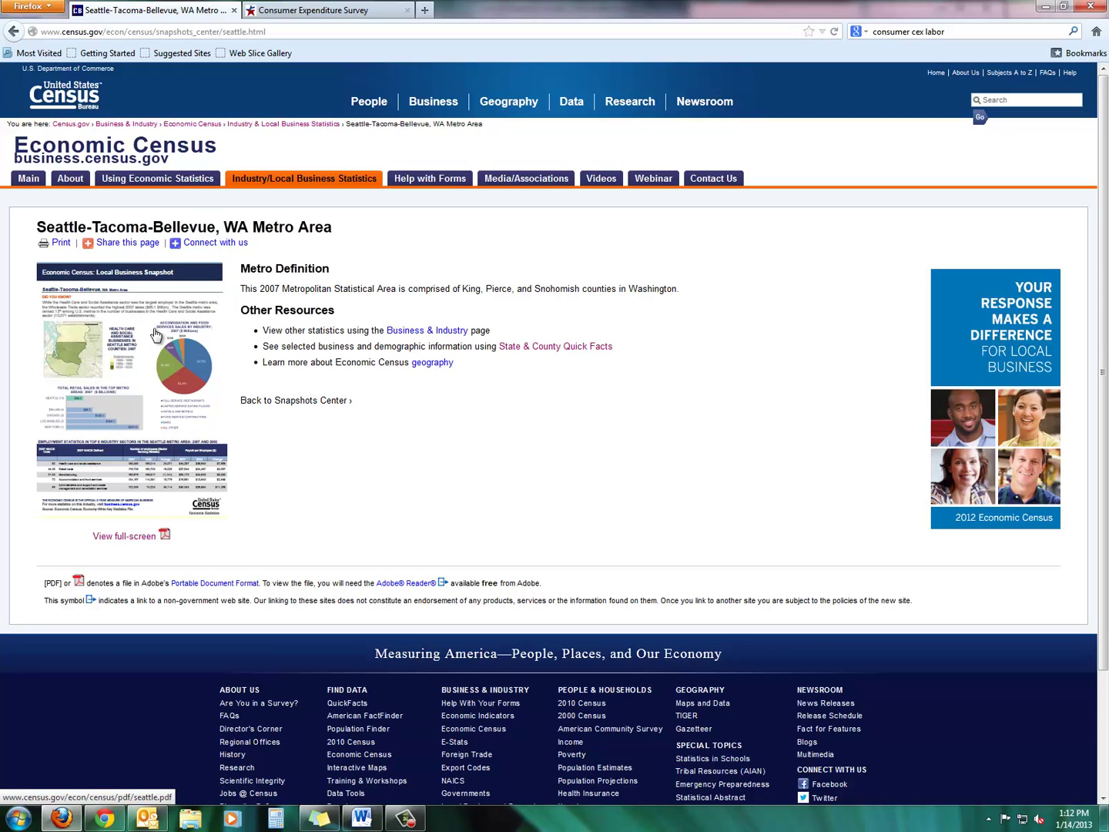
click(155, 334)
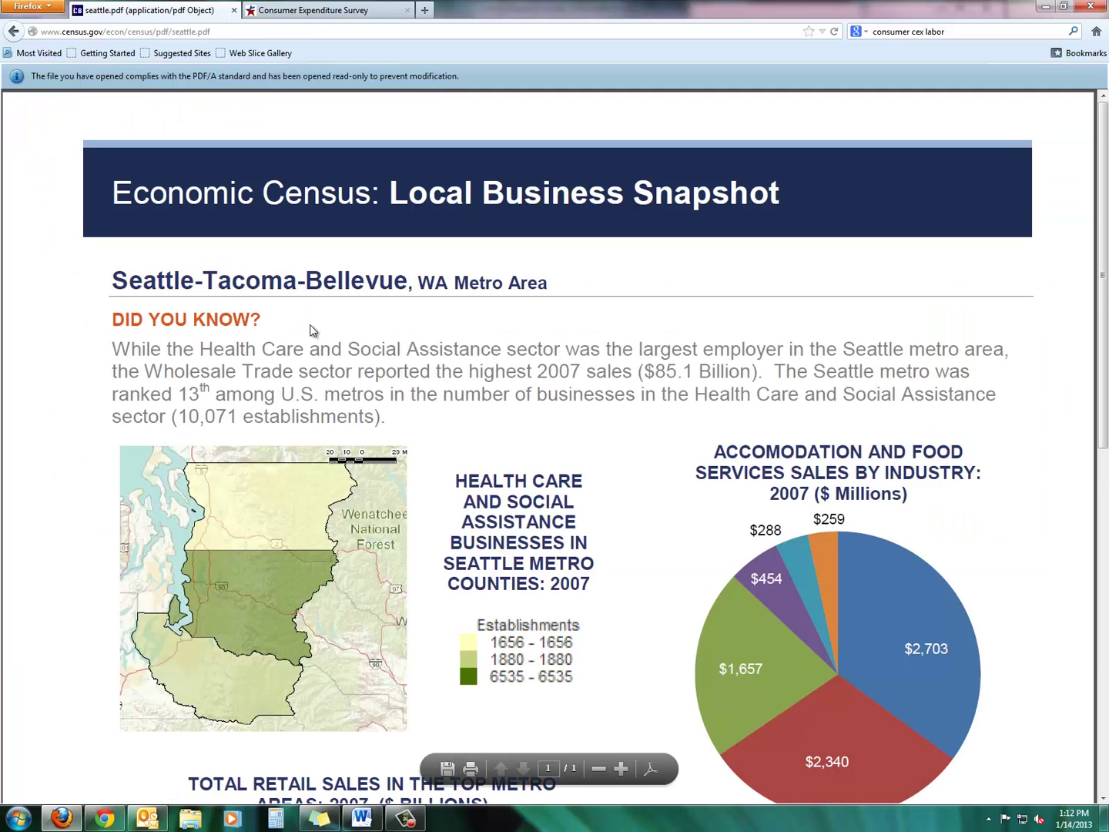
scroll(310, 329, down, 4)
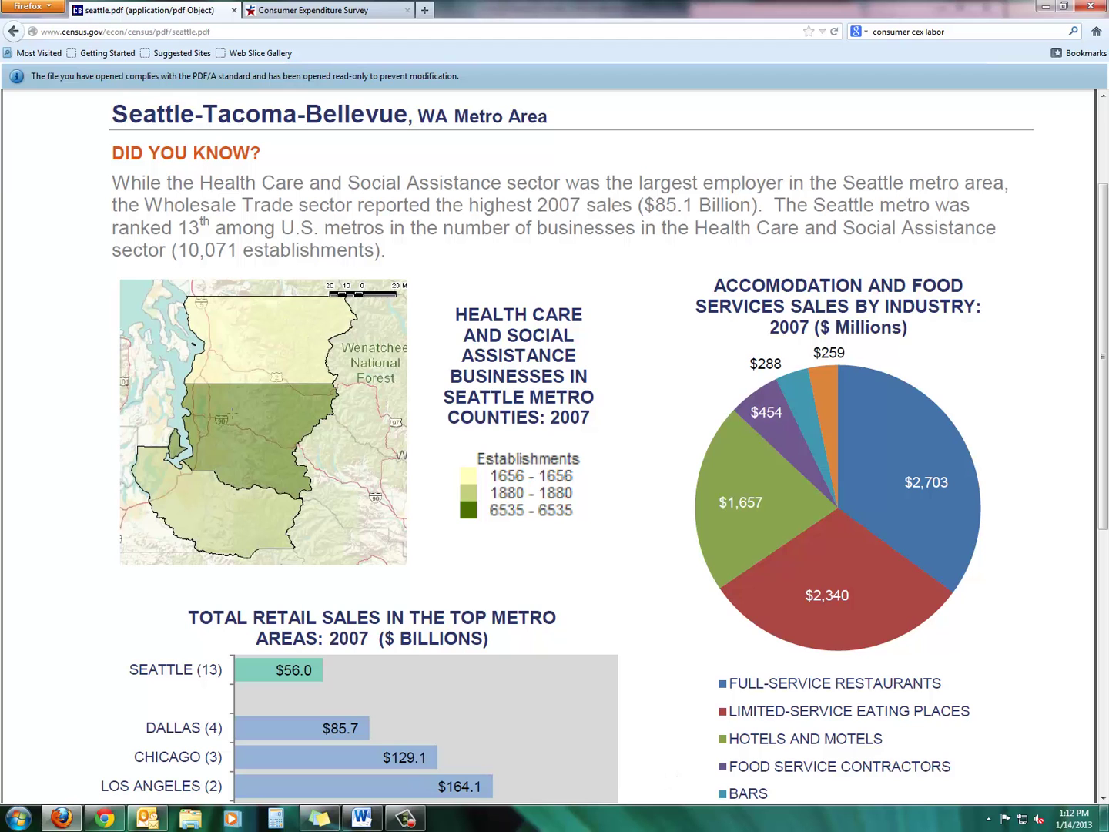
scroll(298, 314, down, 2)
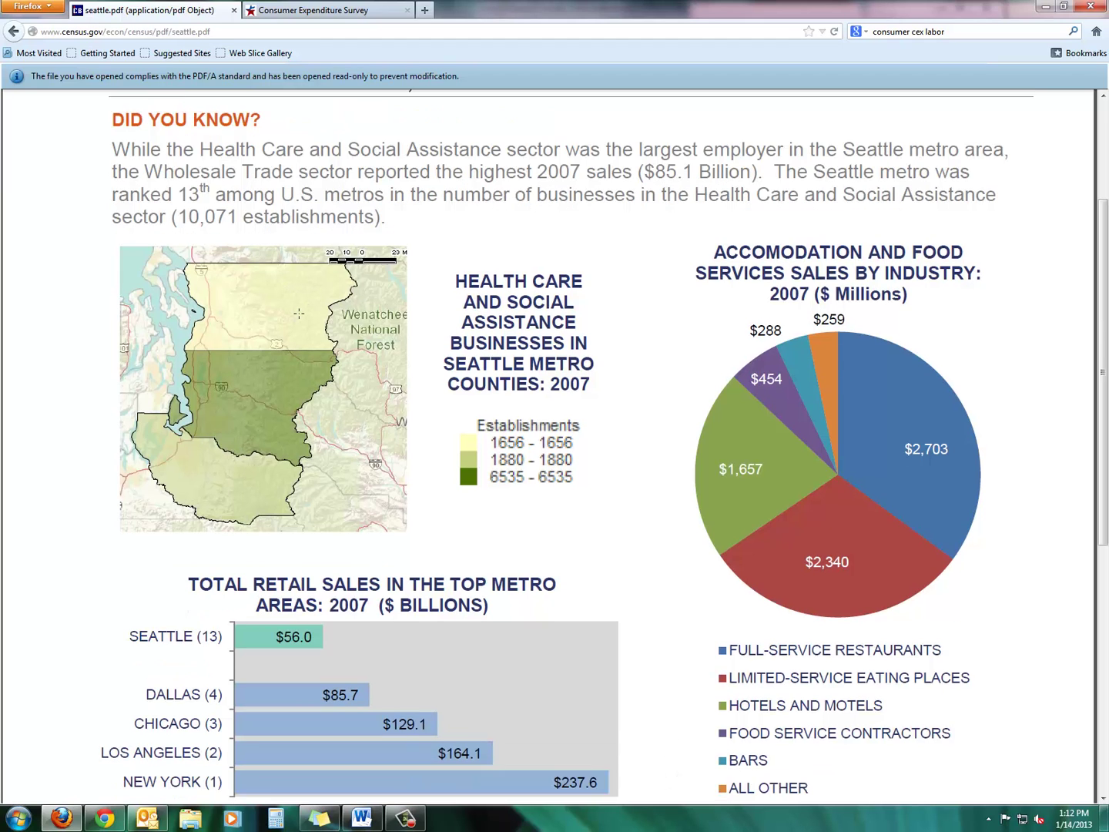
scroll(775, 377, down, 10)
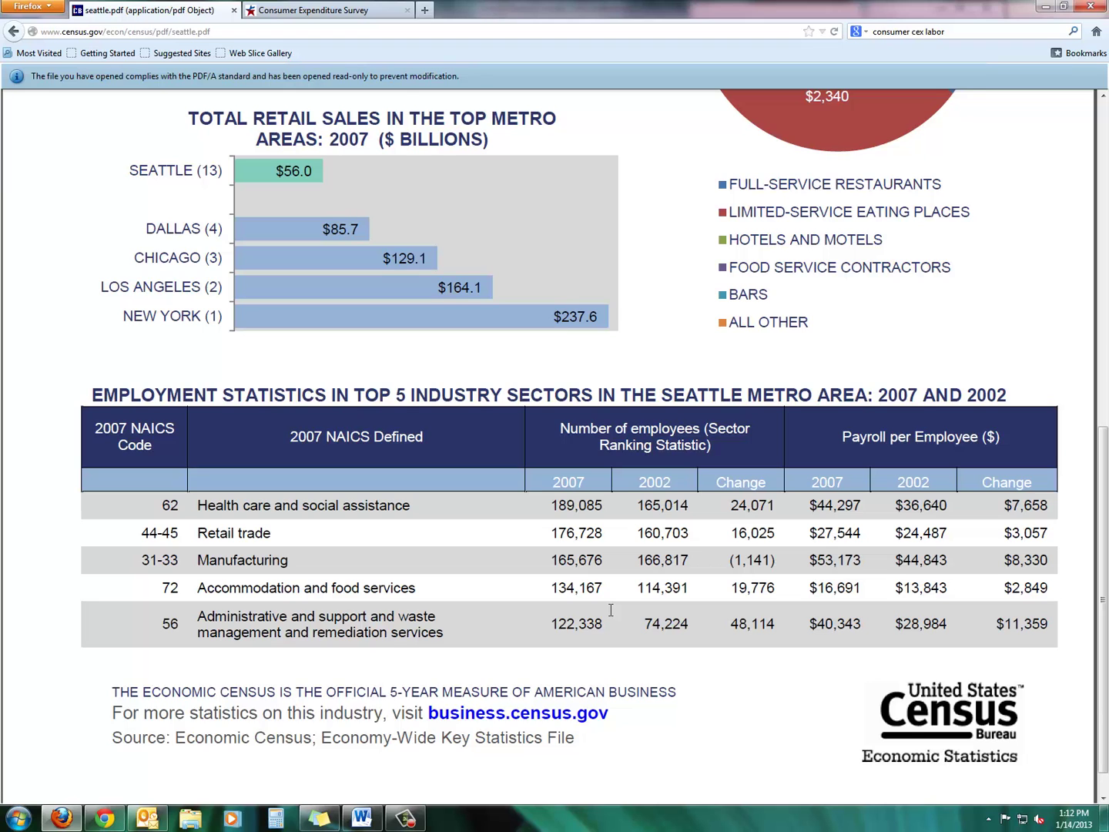
scroll(611, 610, up, 10)
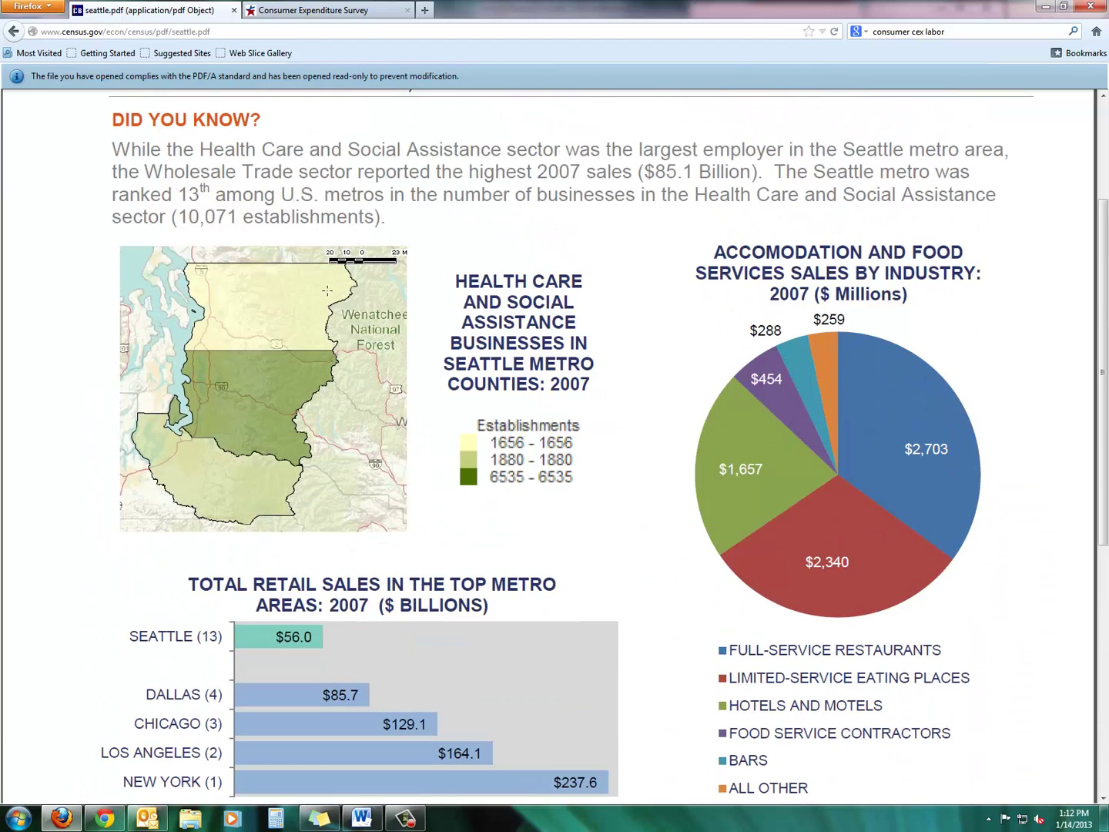
scroll(328, 290, up, 4)
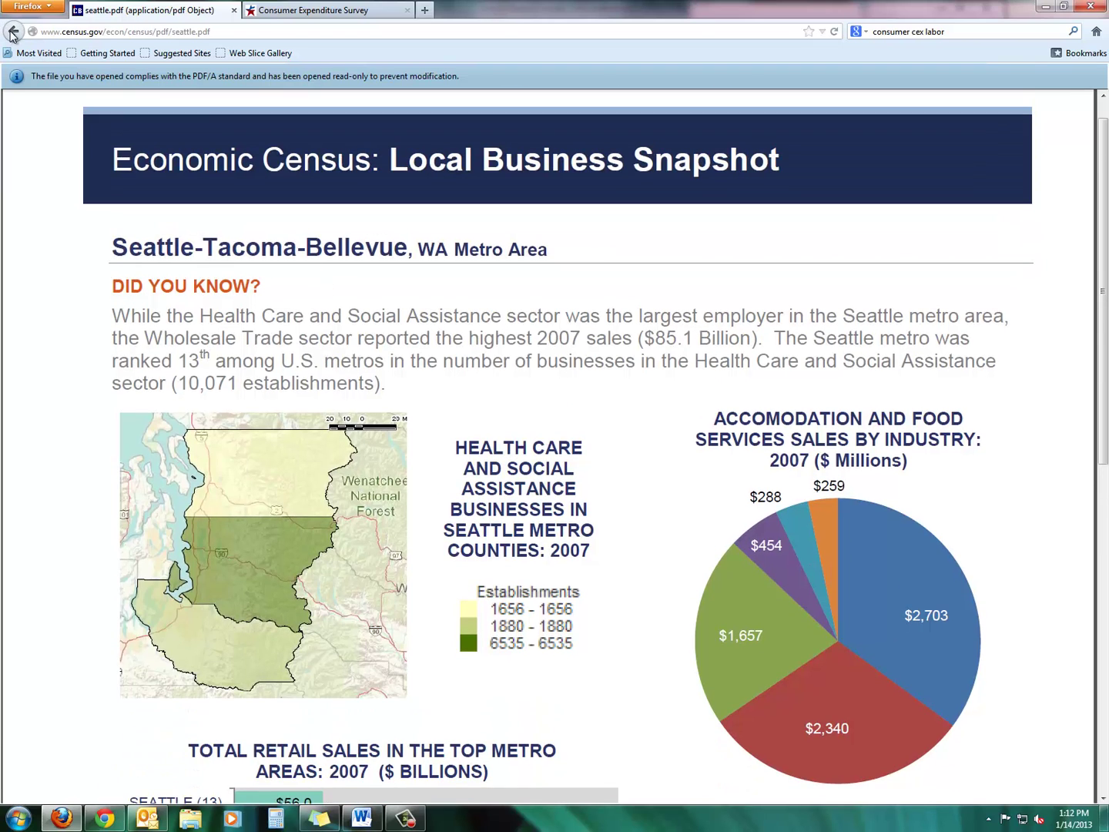
Step: Return to the Seattle metro page and open the State & County QuickFacts for Seattle
click(12, 32)
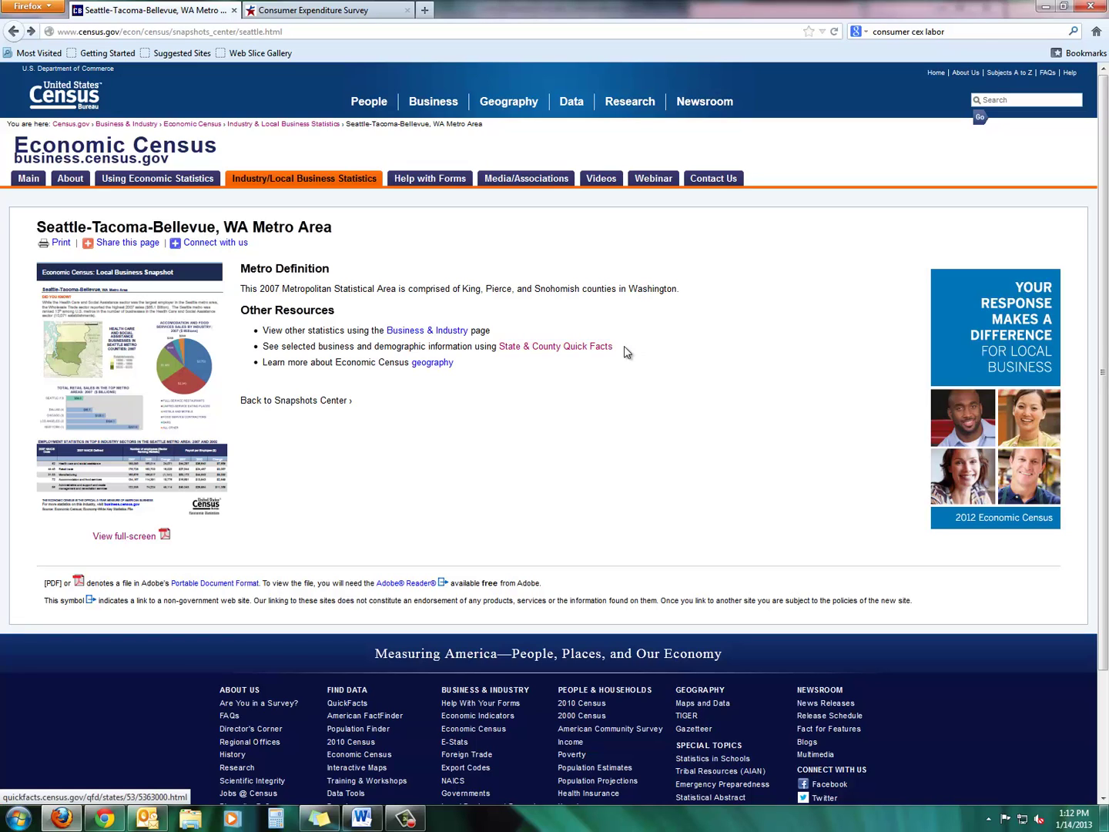
drag(623, 348, 501, 349)
click(570, 353)
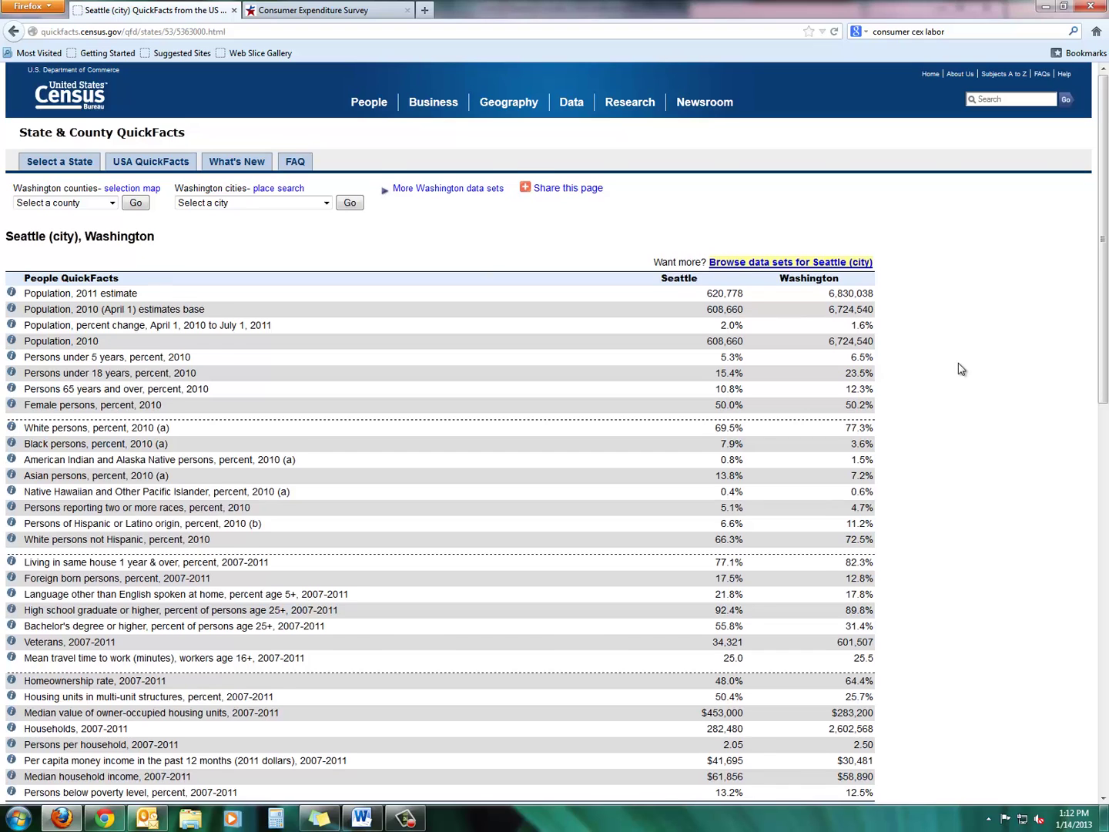
scroll(961, 369, down, 1)
scroll(961, 365, down, 1)
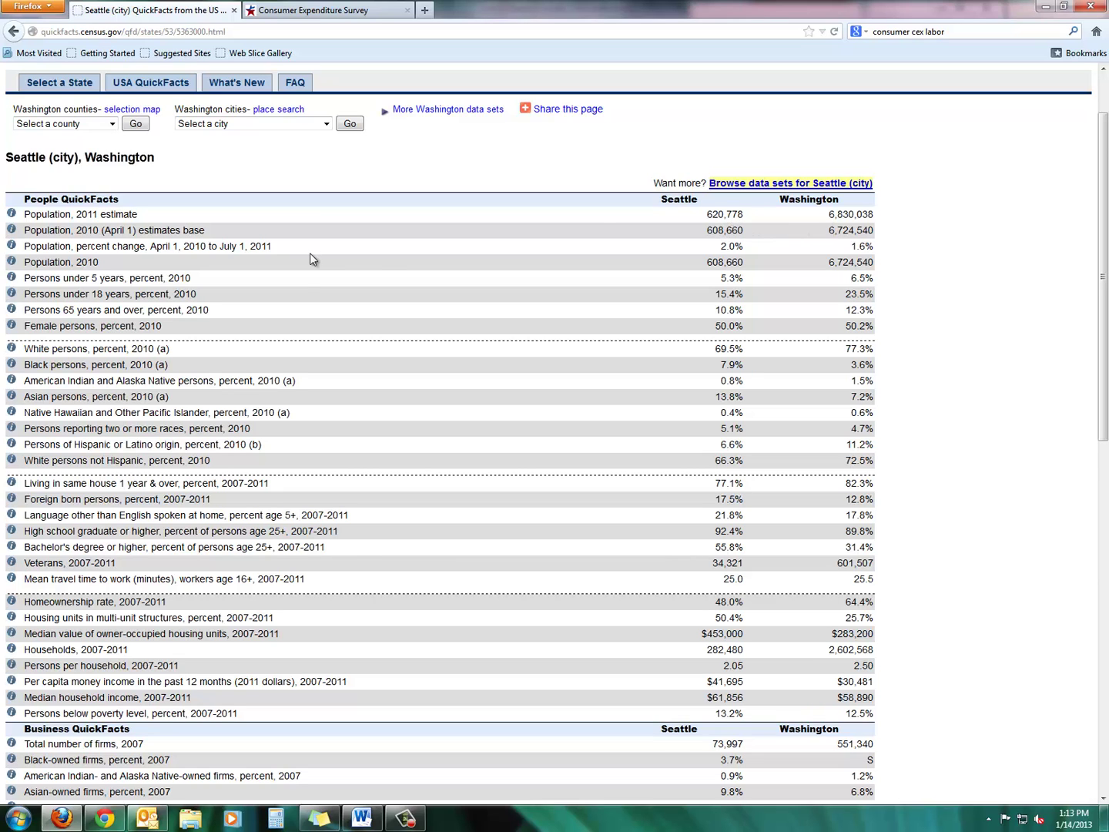
scroll(310, 253, down, 2)
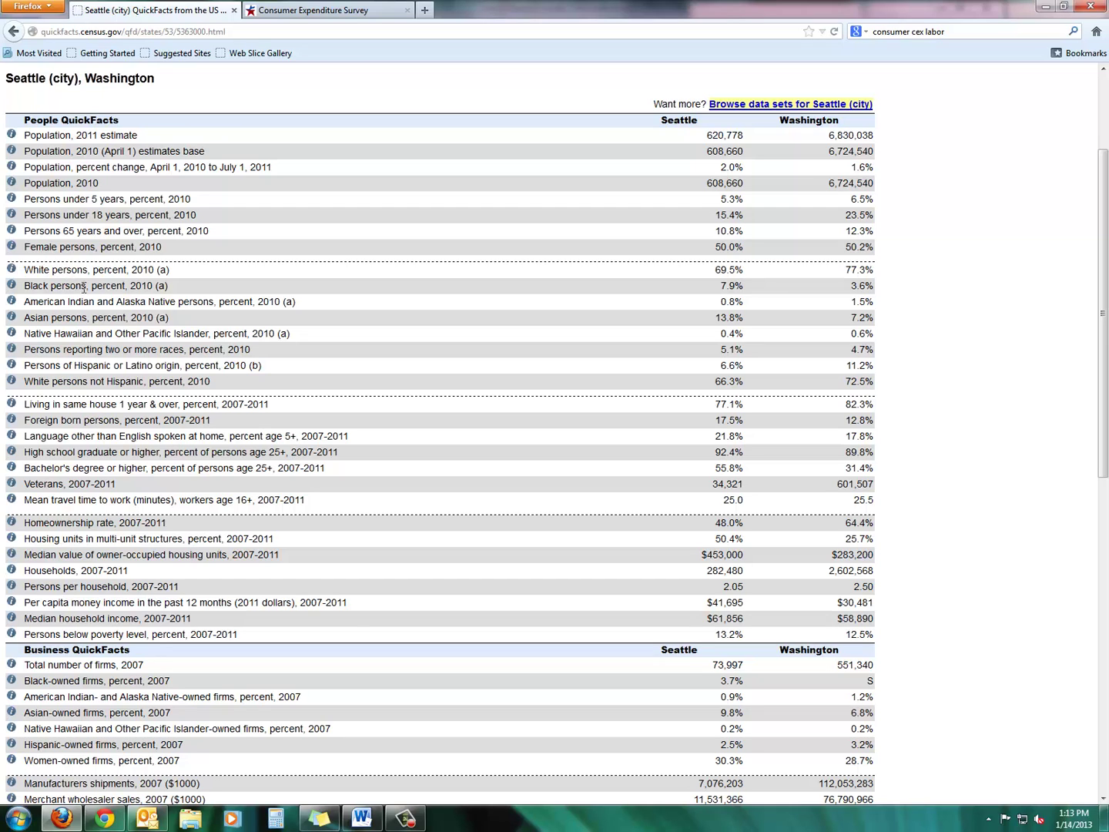
scroll(97, 337, down, 2)
scroll(98, 337, down, 3)
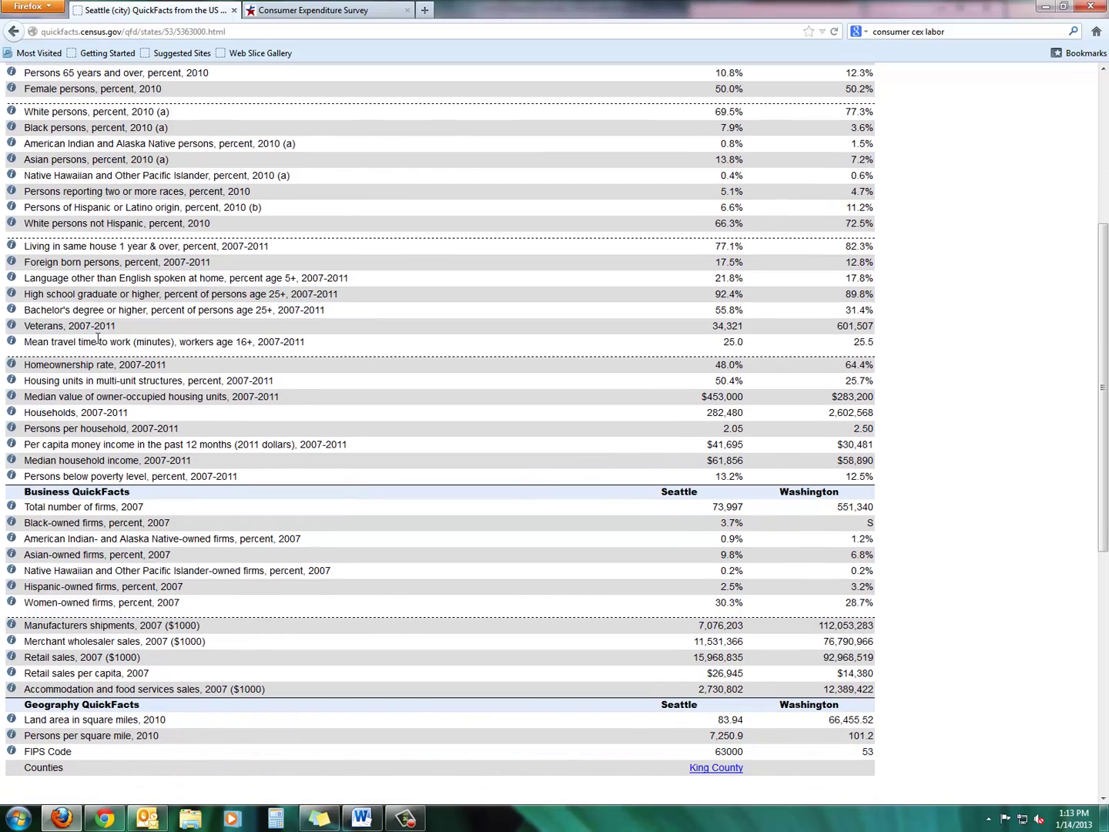
scroll(99, 343, down, 2)
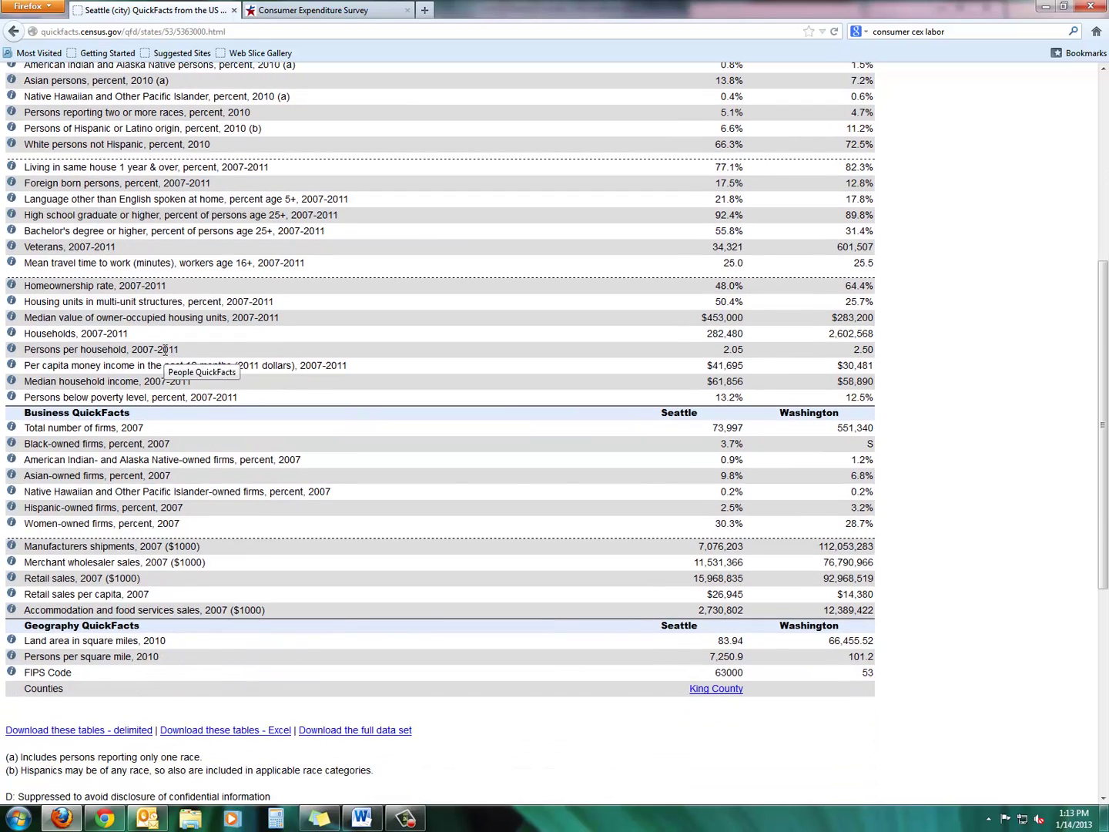
scroll(82, 318, down, 2)
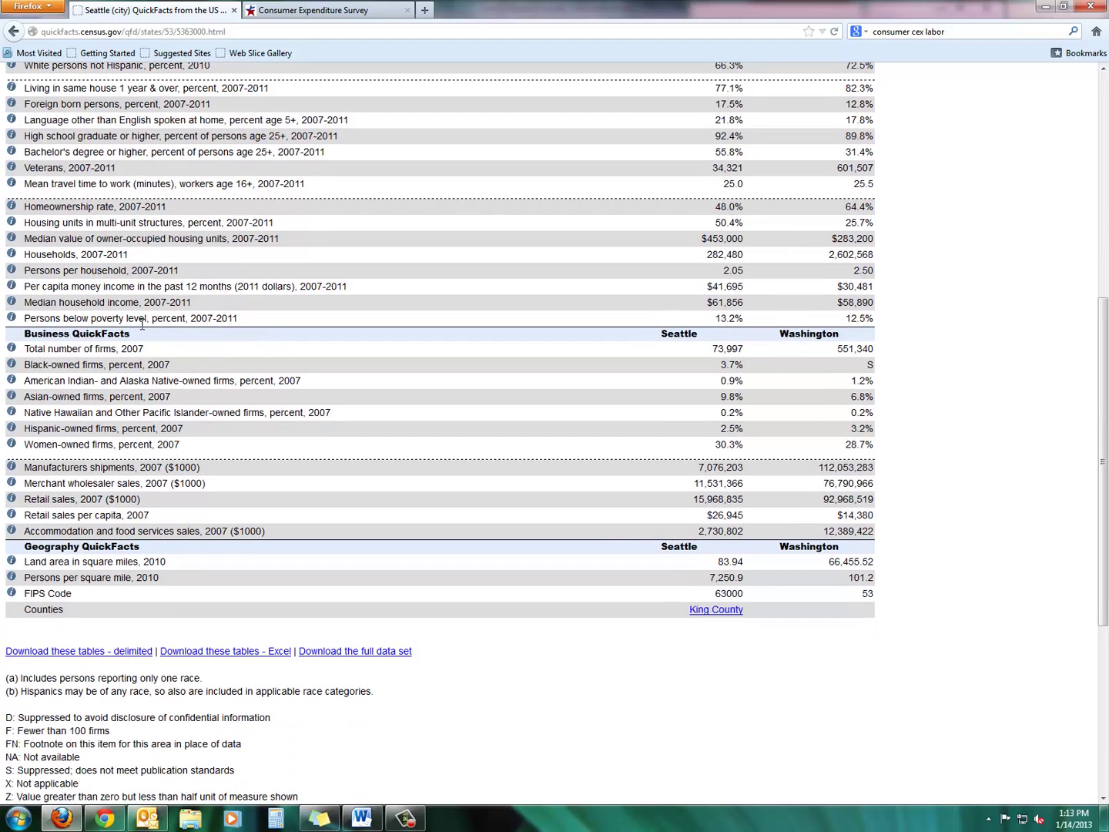
scroll(142, 326, down, 2)
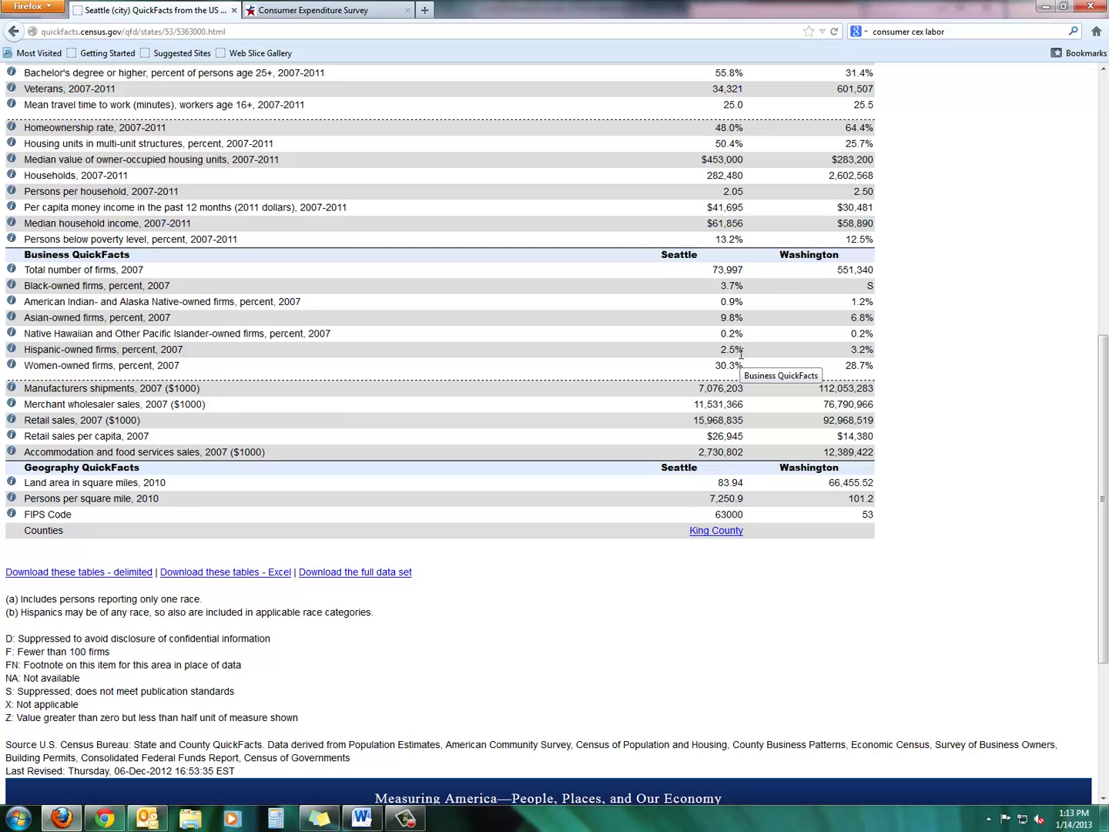
scroll(741, 355, up, 10)
Step: Select Port Angeles (city) from the Washington cities list and click Go
click(286, 204)
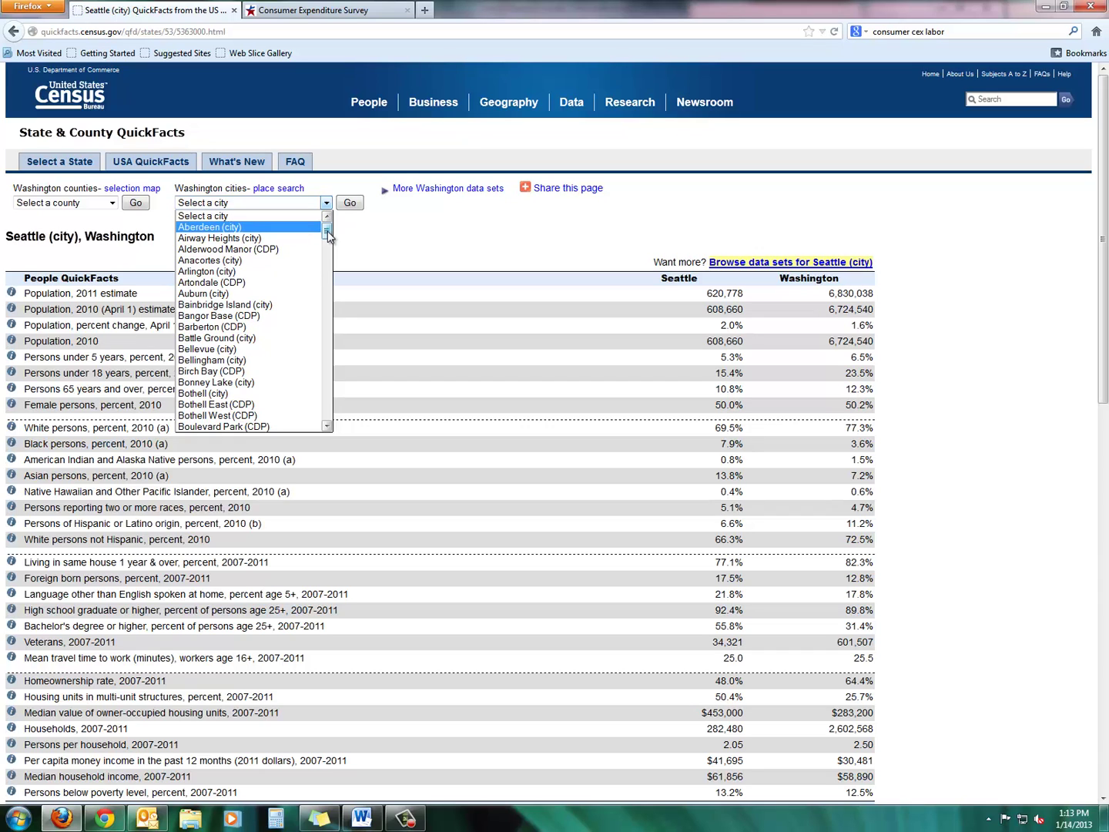
drag(327, 235, 333, 362)
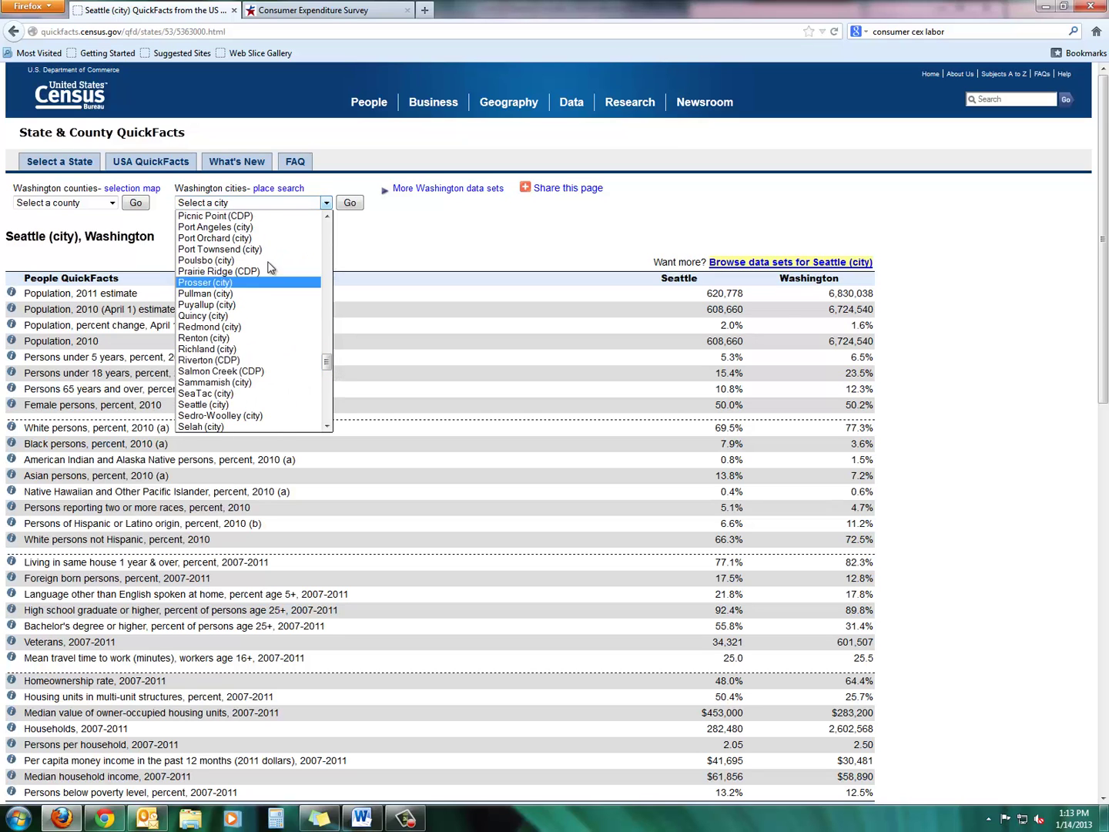
click(268, 227)
click(351, 206)
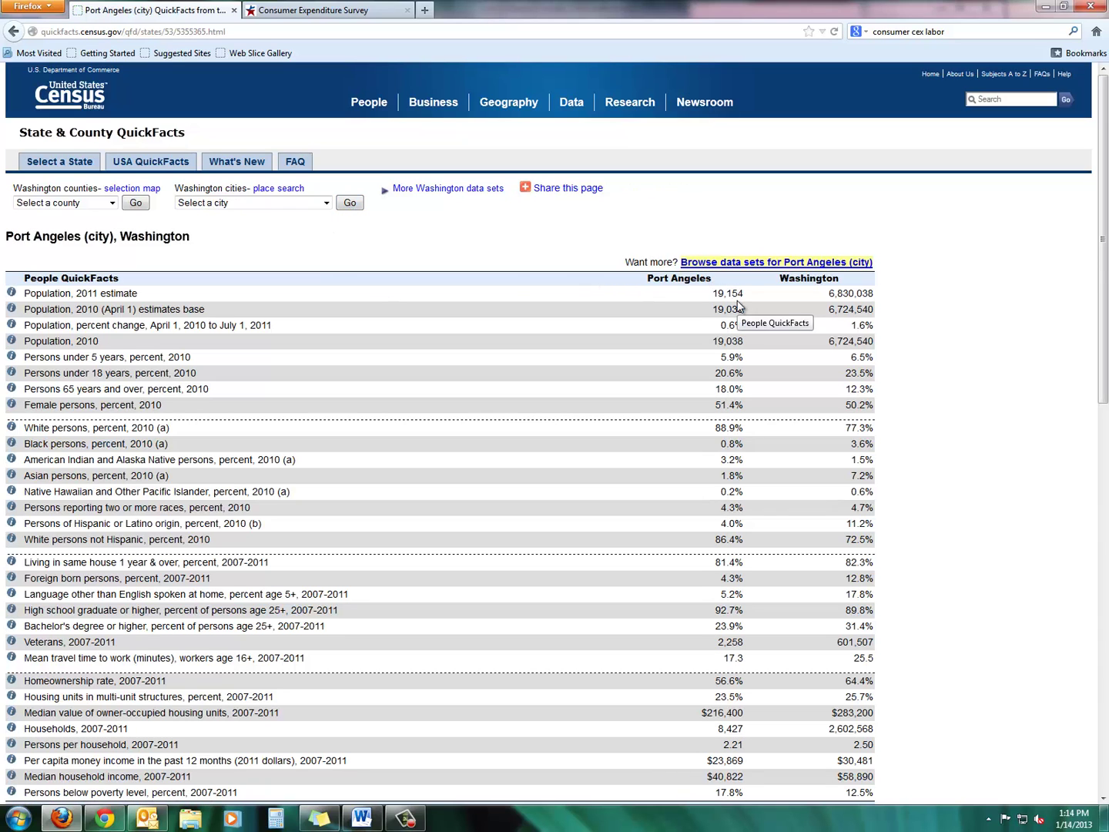
Step: Scroll through the Port Angeles QuickFacts to the bottom, then return to the top
scroll(739, 306, down, 4)
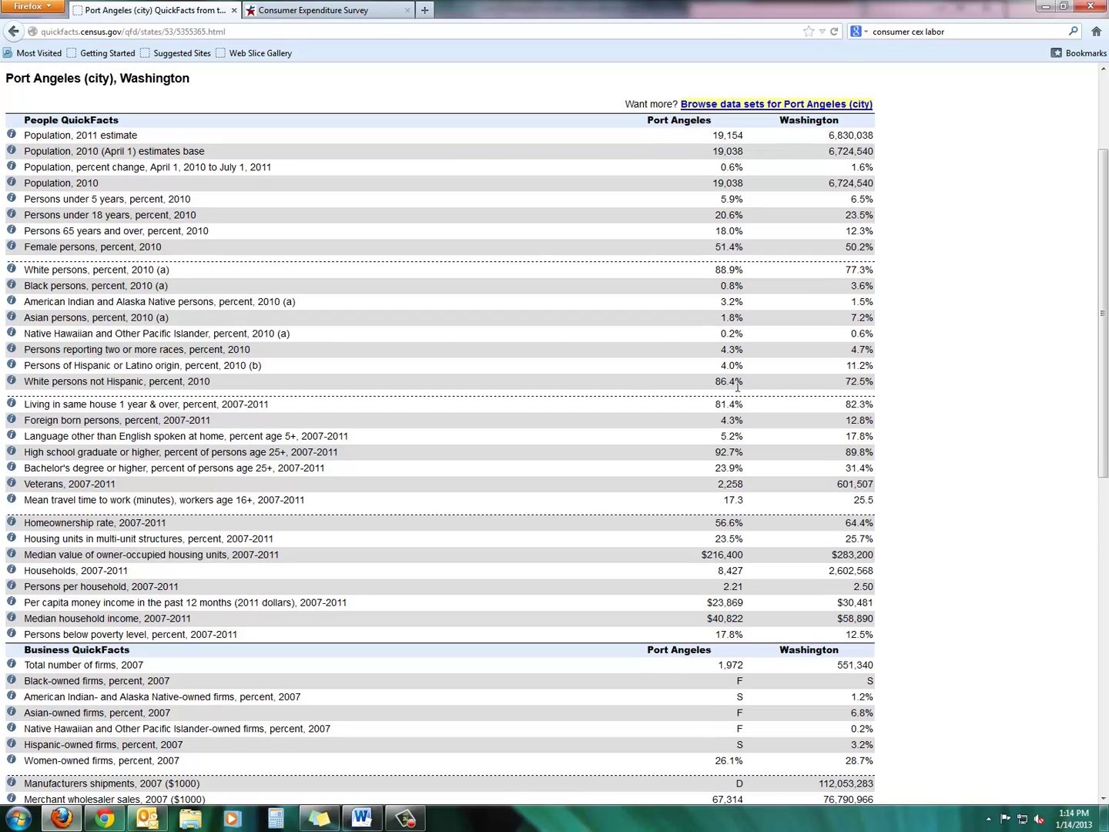
scroll(738, 385, down, 4)
scroll(738, 384, down, 2)
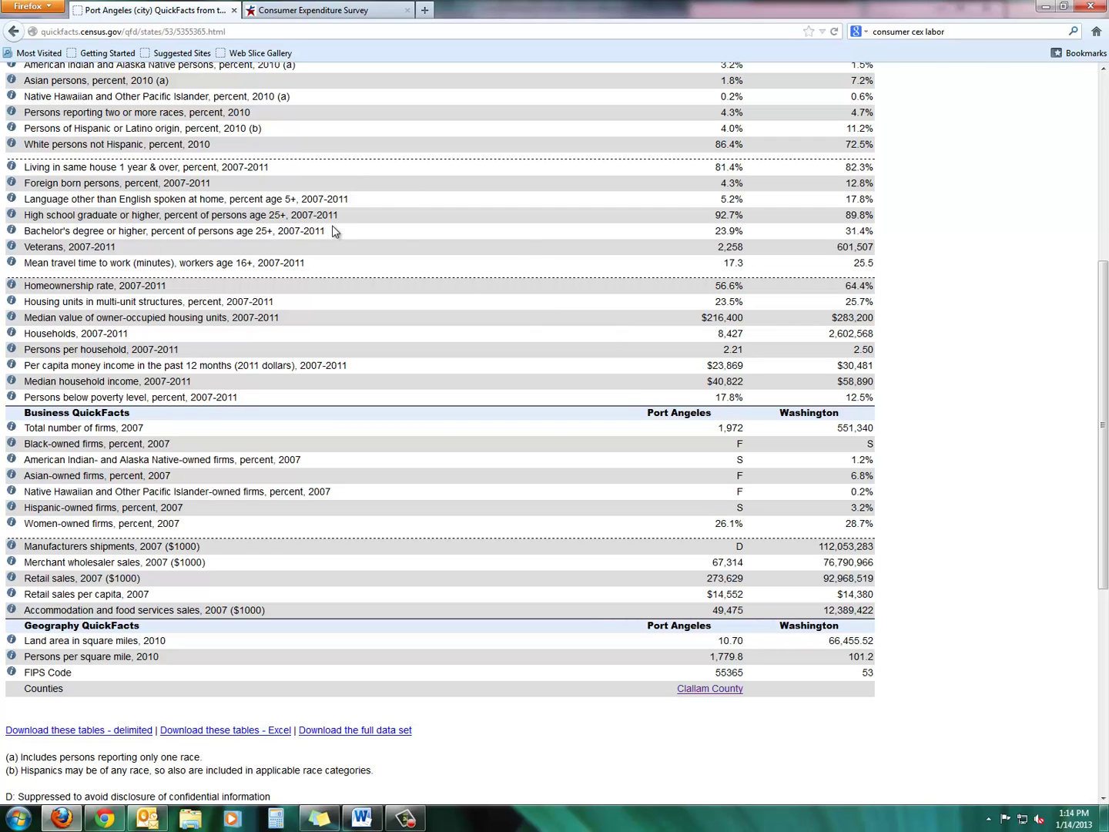
scroll(332, 227, down, 3)
scroll(332, 225, down, 1)
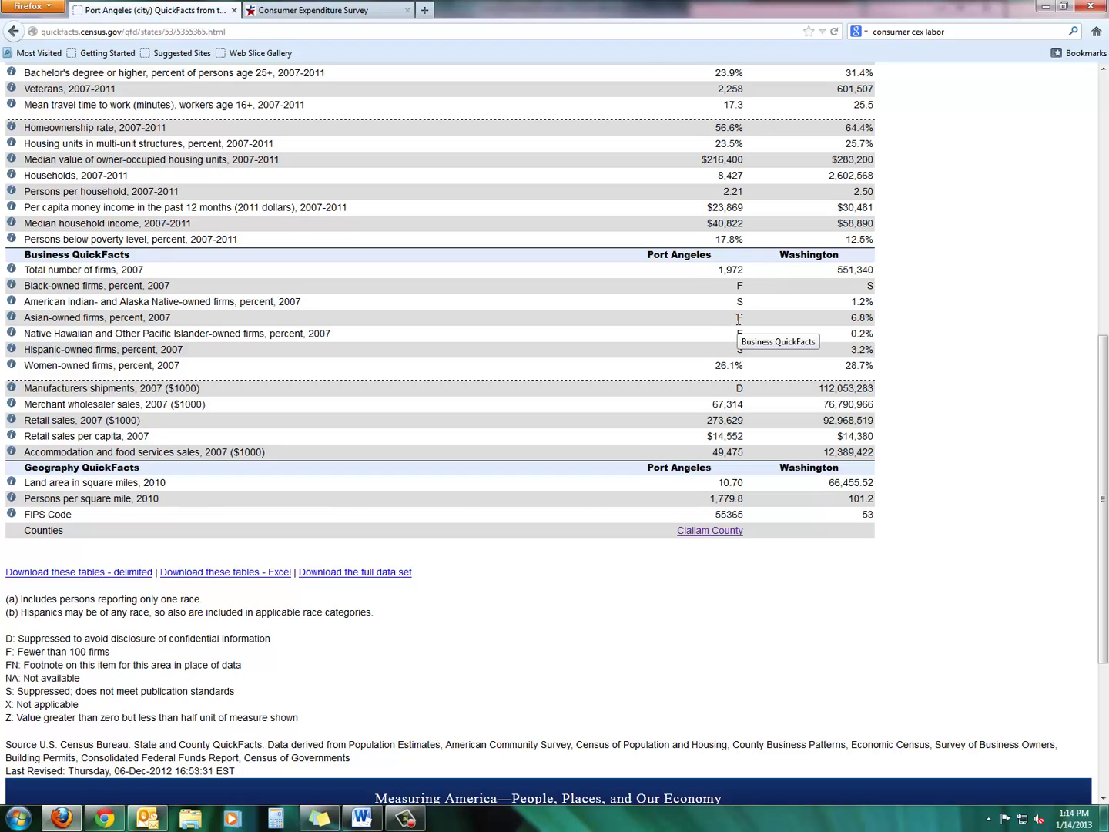
scroll(103, 583, down, 2)
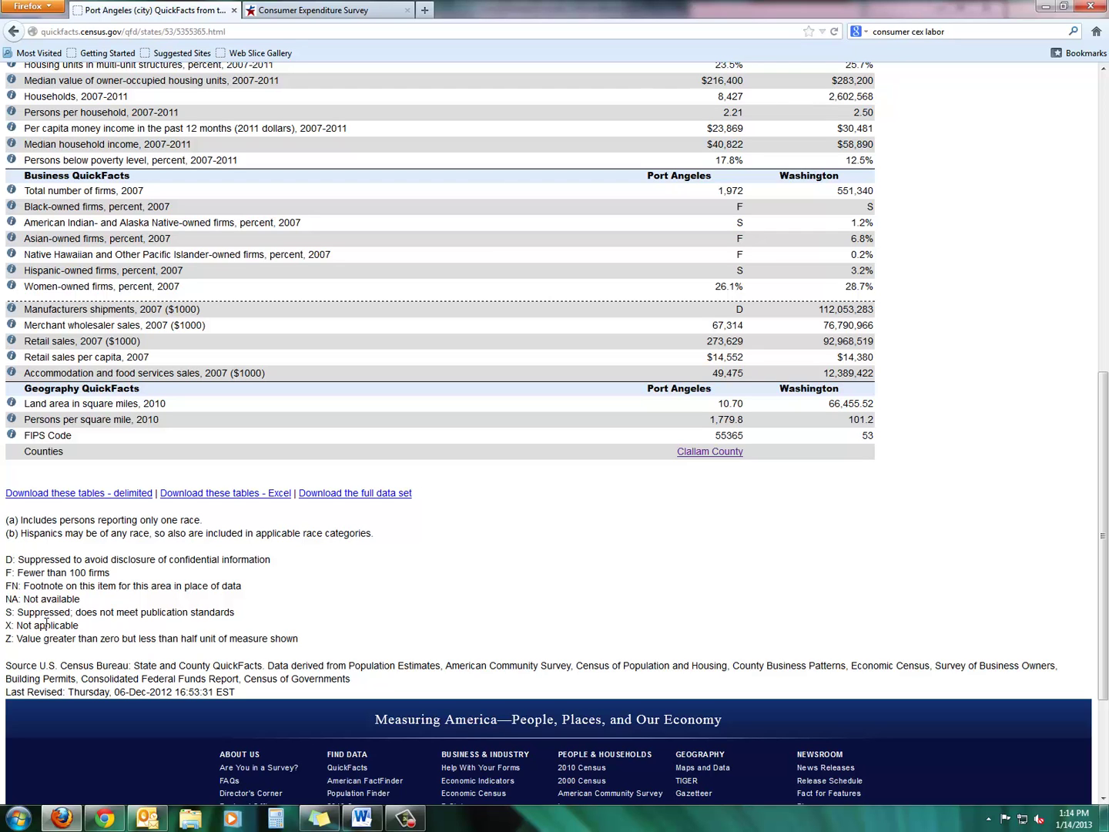
key(Home)
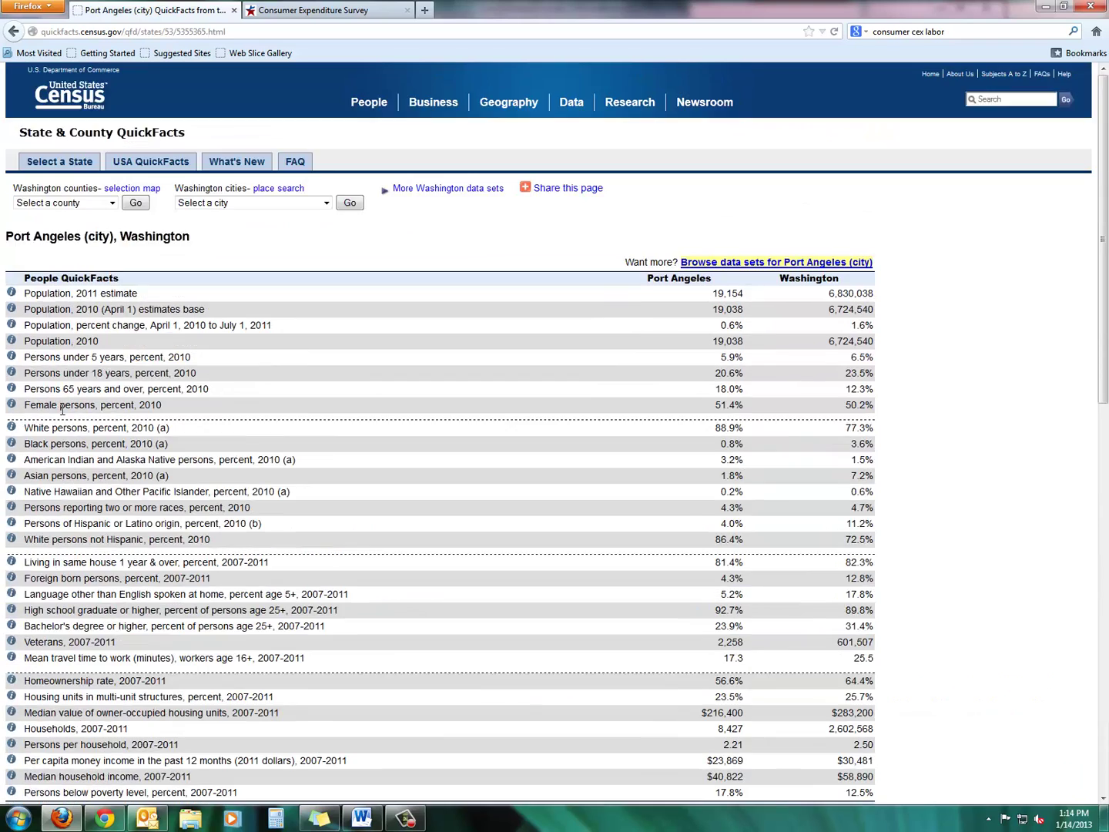
Step: Open American FactFinder from the Data menu and begin a search by Geographies
mouse_move(554, 198)
mouse_move(576, 112)
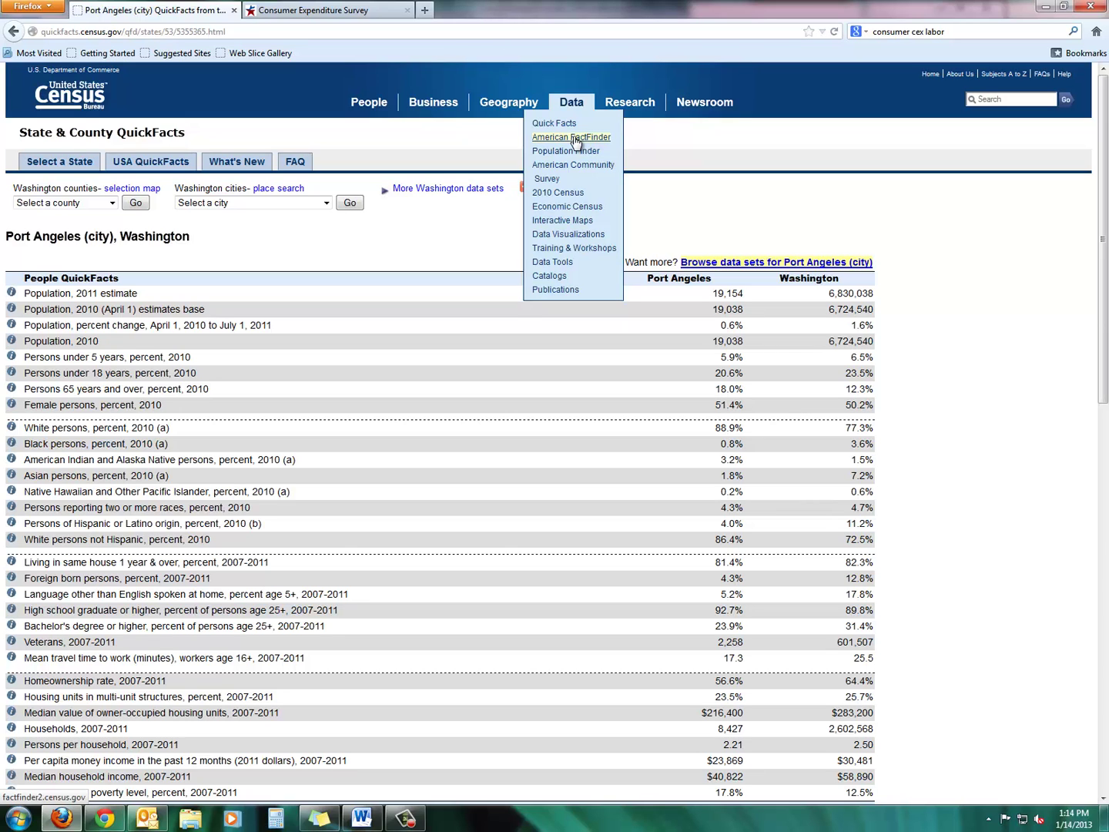
click(575, 140)
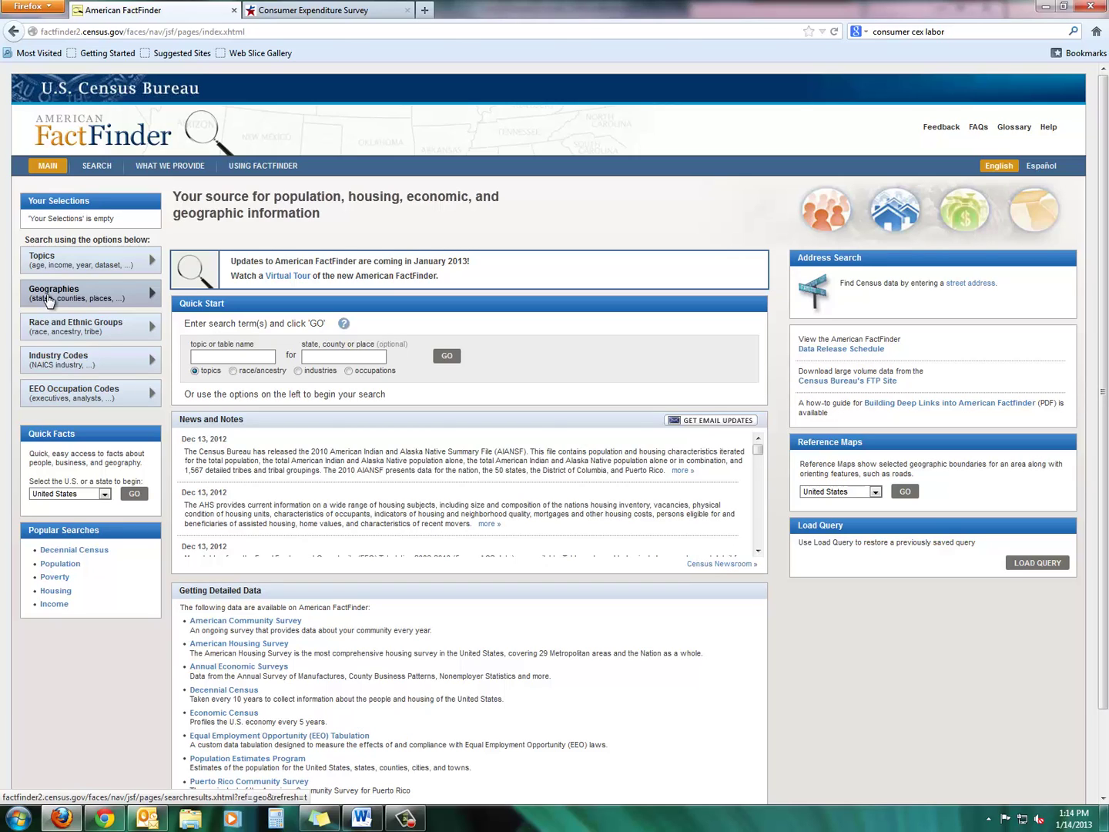
click(120, 299)
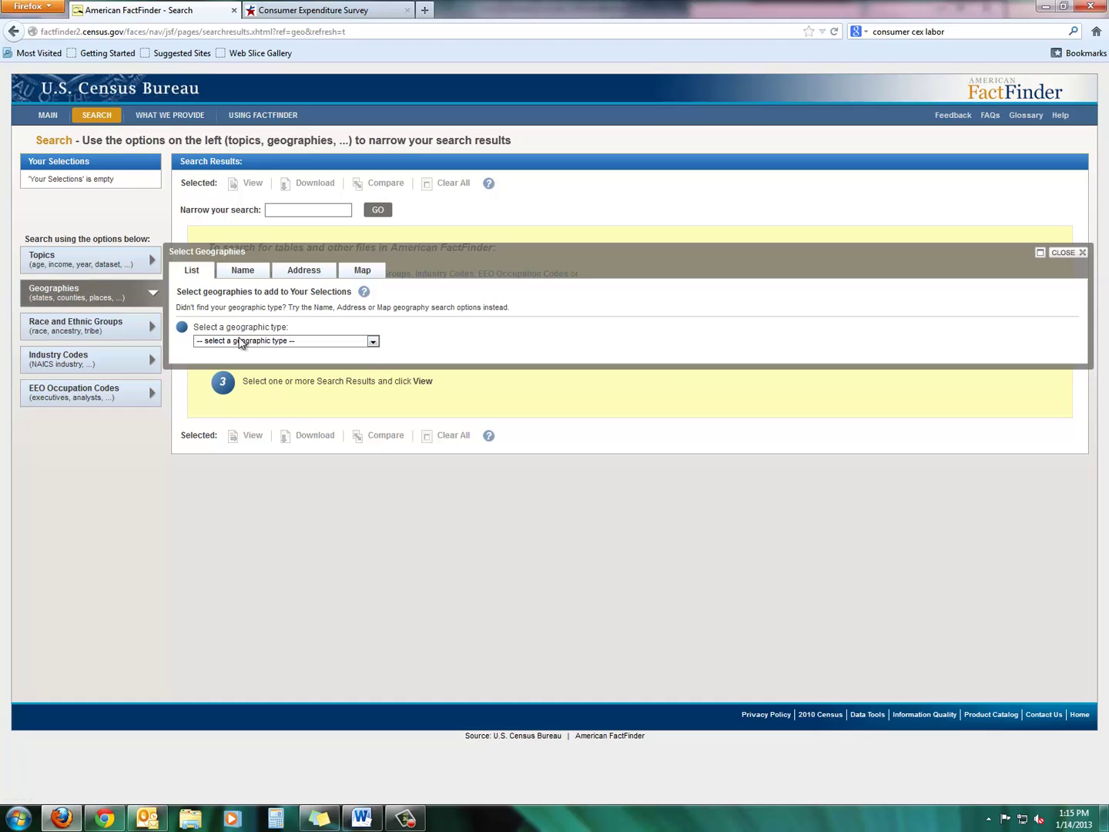
Step: Pick County as the geography type and Washington as the state, then add Clallam County to the selections
click(241, 342)
click(247, 382)
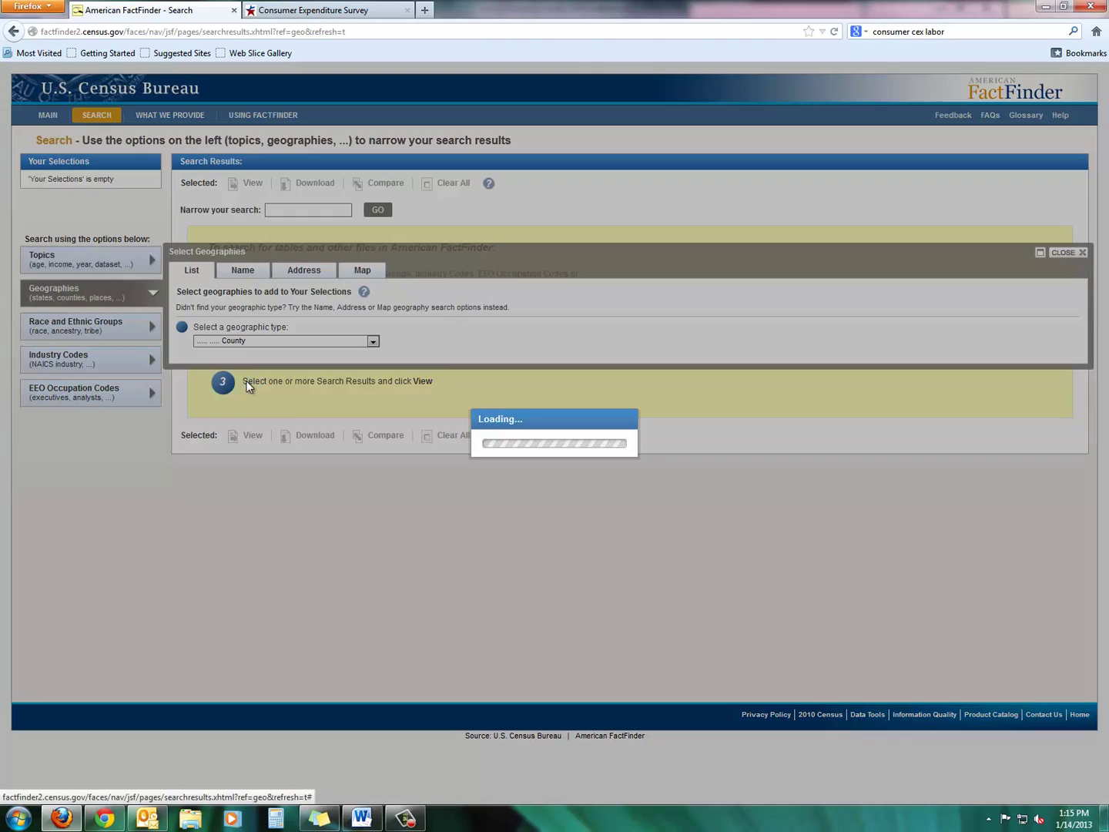
click(255, 373)
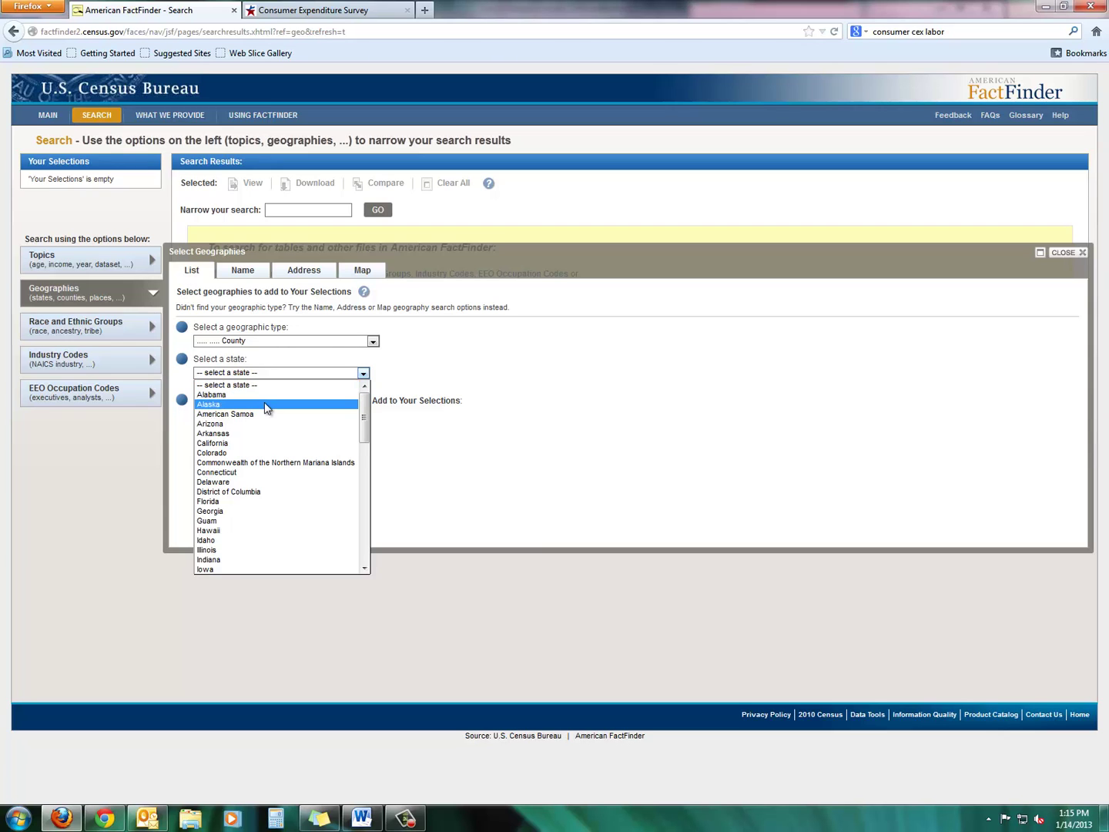
scroll(265, 408, down, 12)
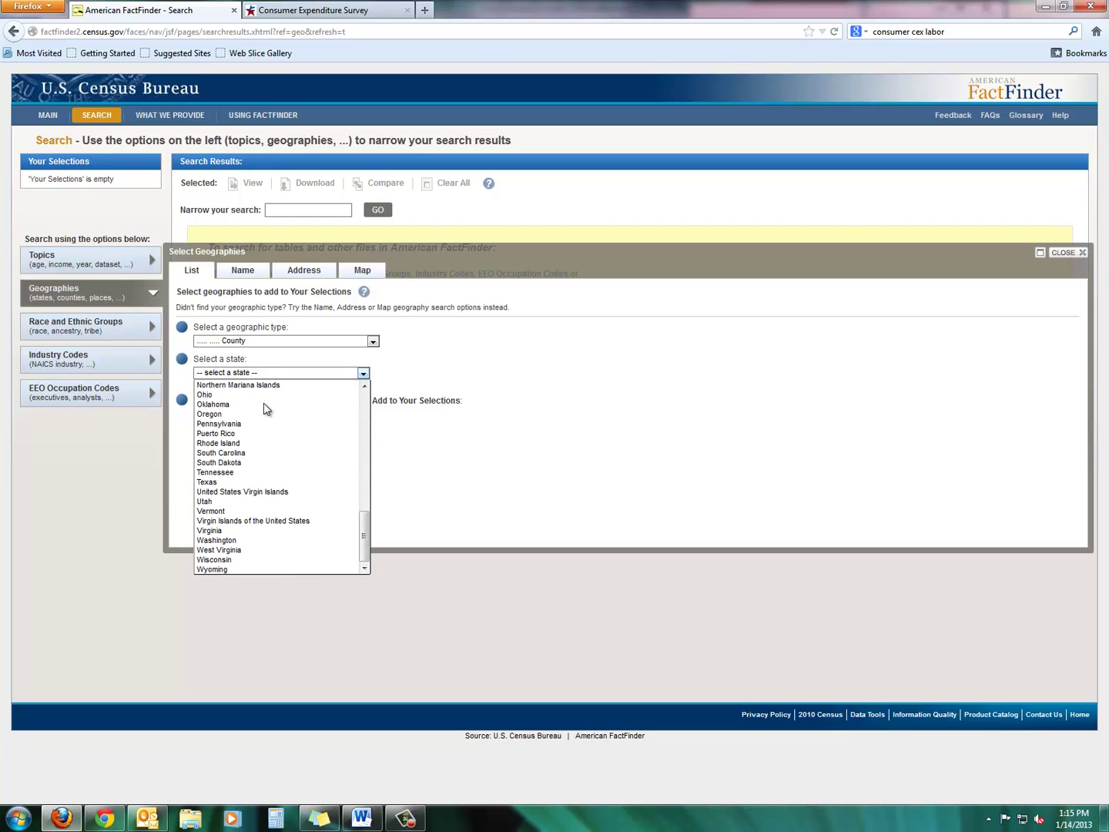
click(233, 539)
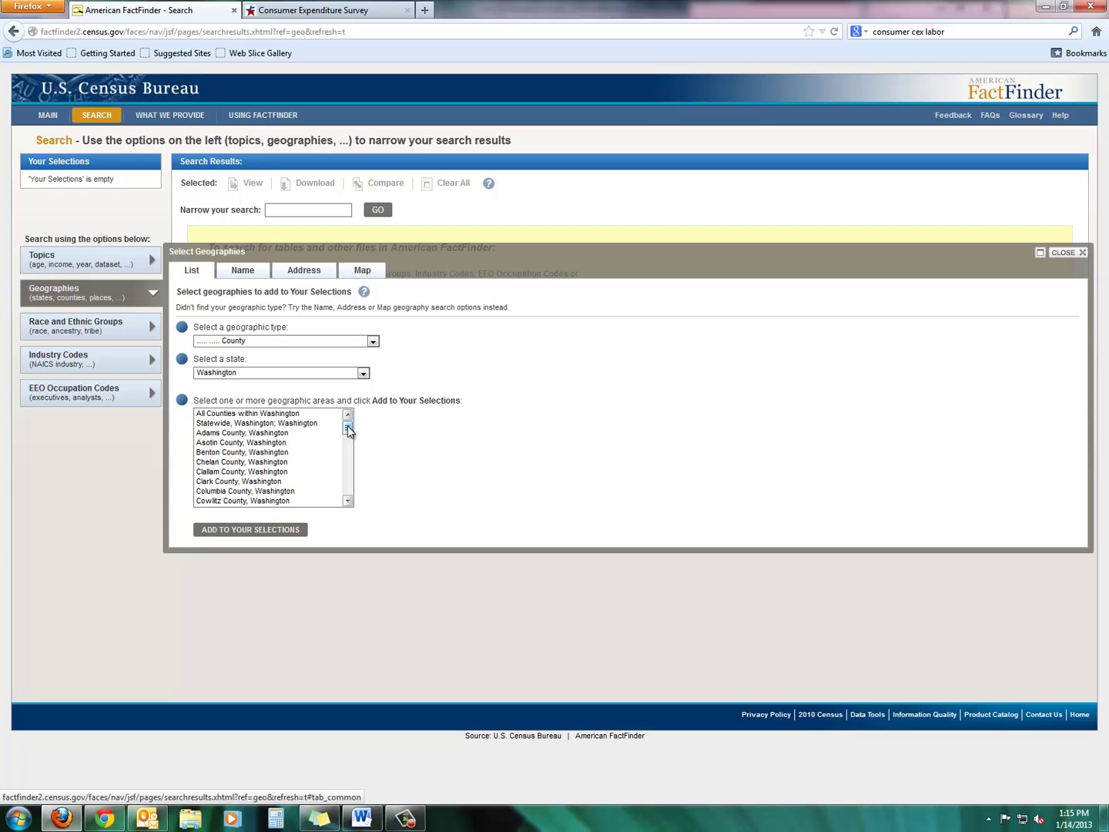
click(239, 472)
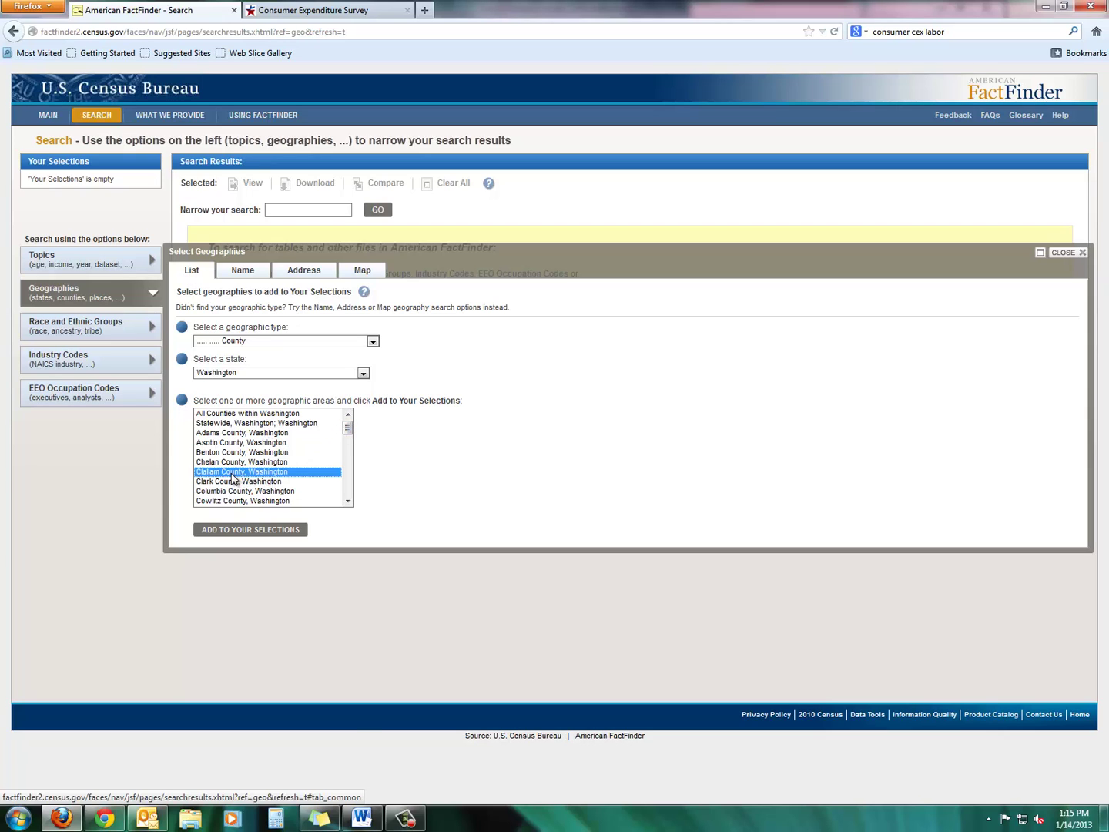
click(243, 529)
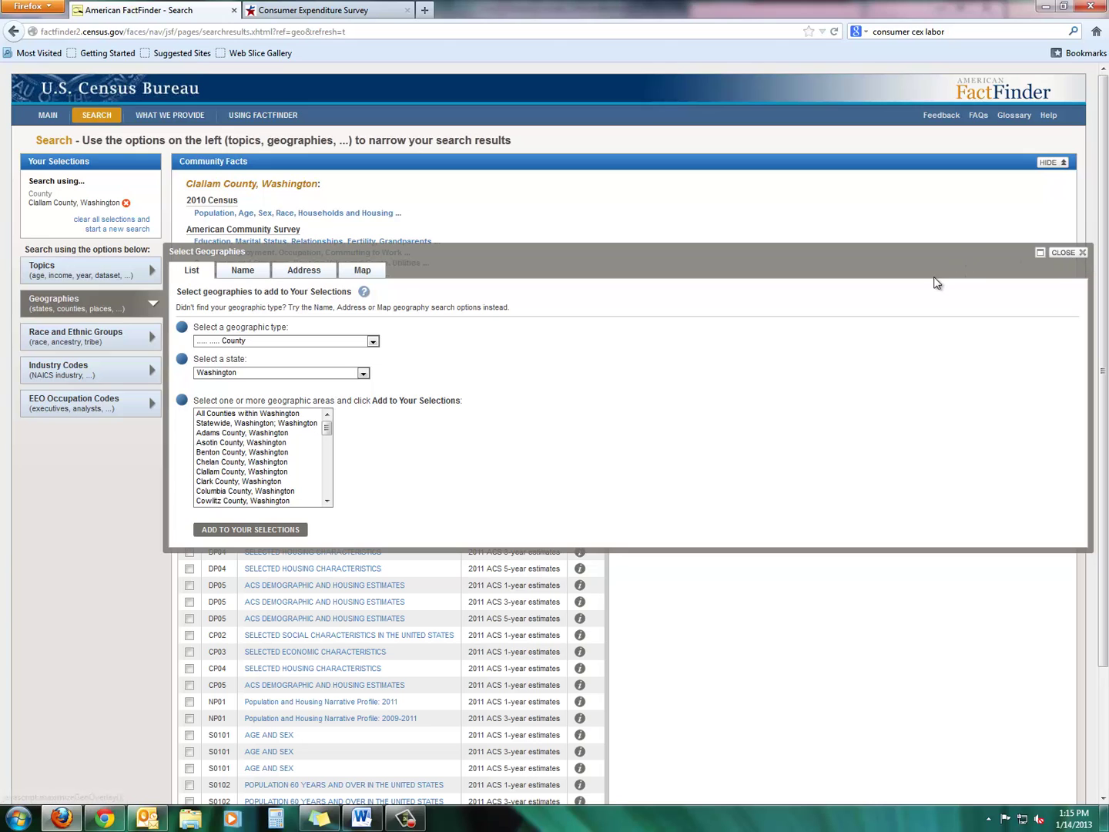
Step: Close the Select Geographies dialog and scroll through Clallam County's 21,441 matching tables
click(1065, 253)
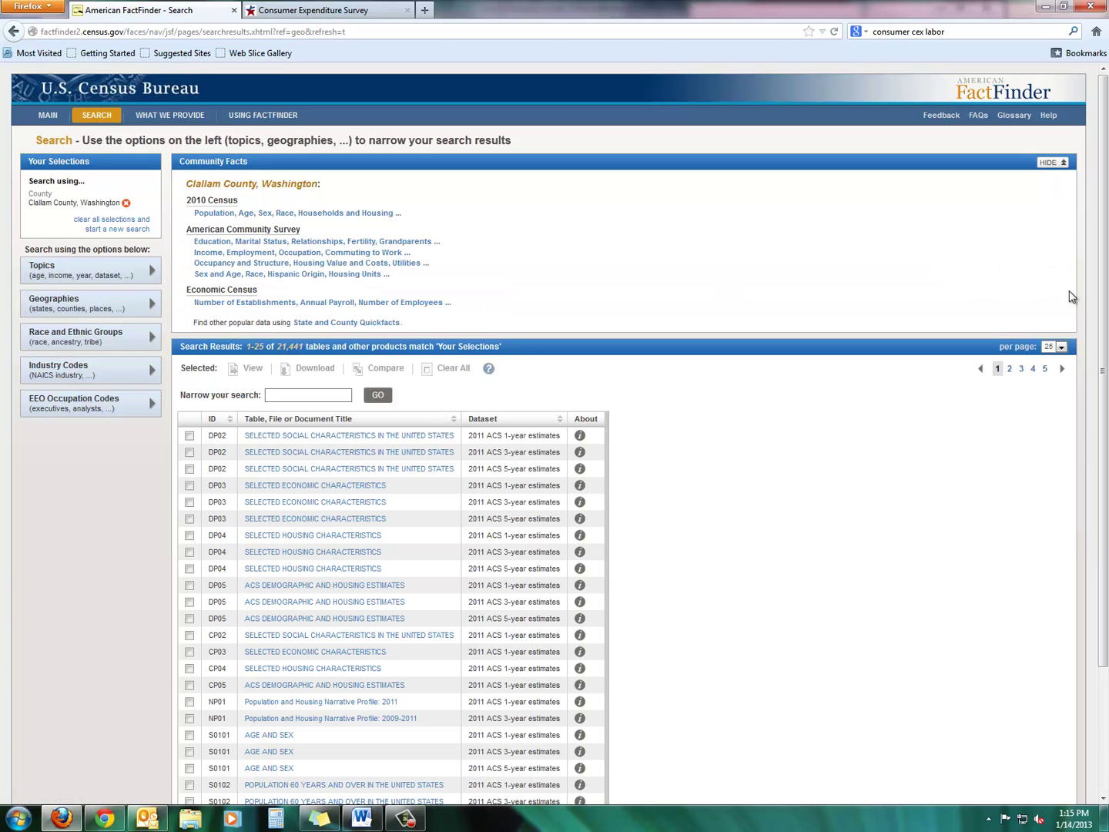
drag(1104, 269, 1103, 378)
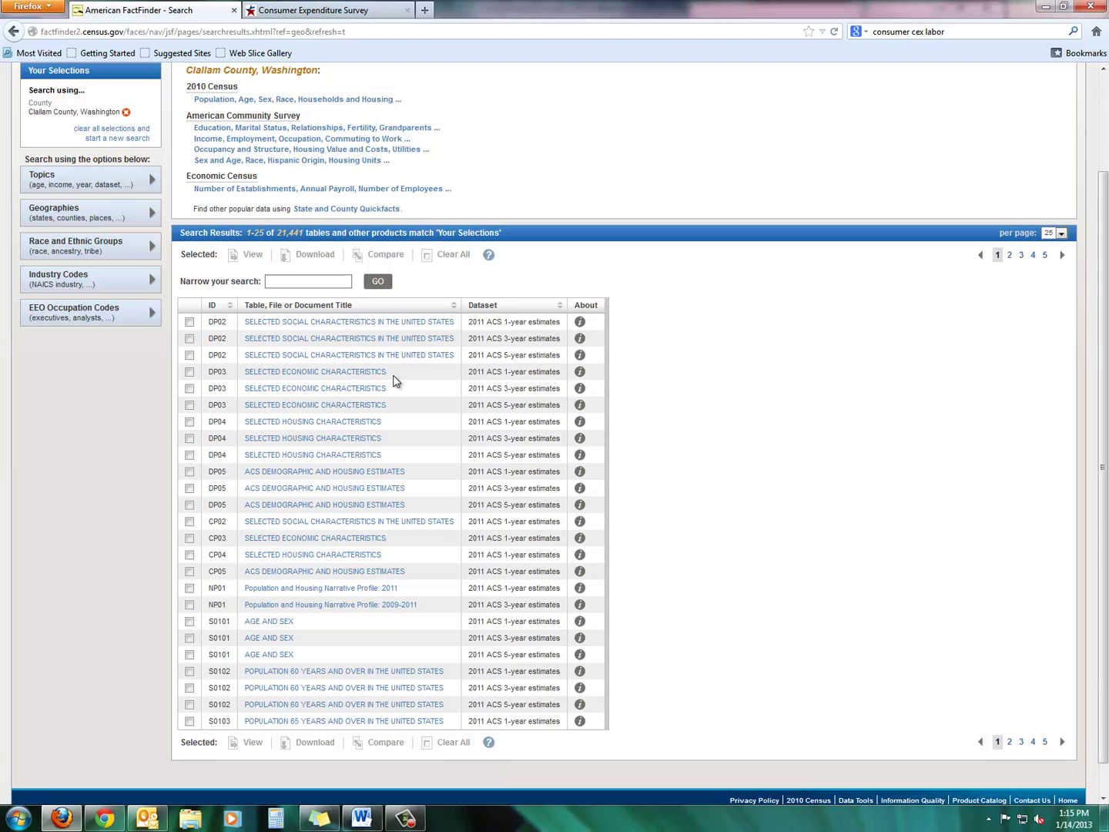
scroll(392, 380, down, 1)
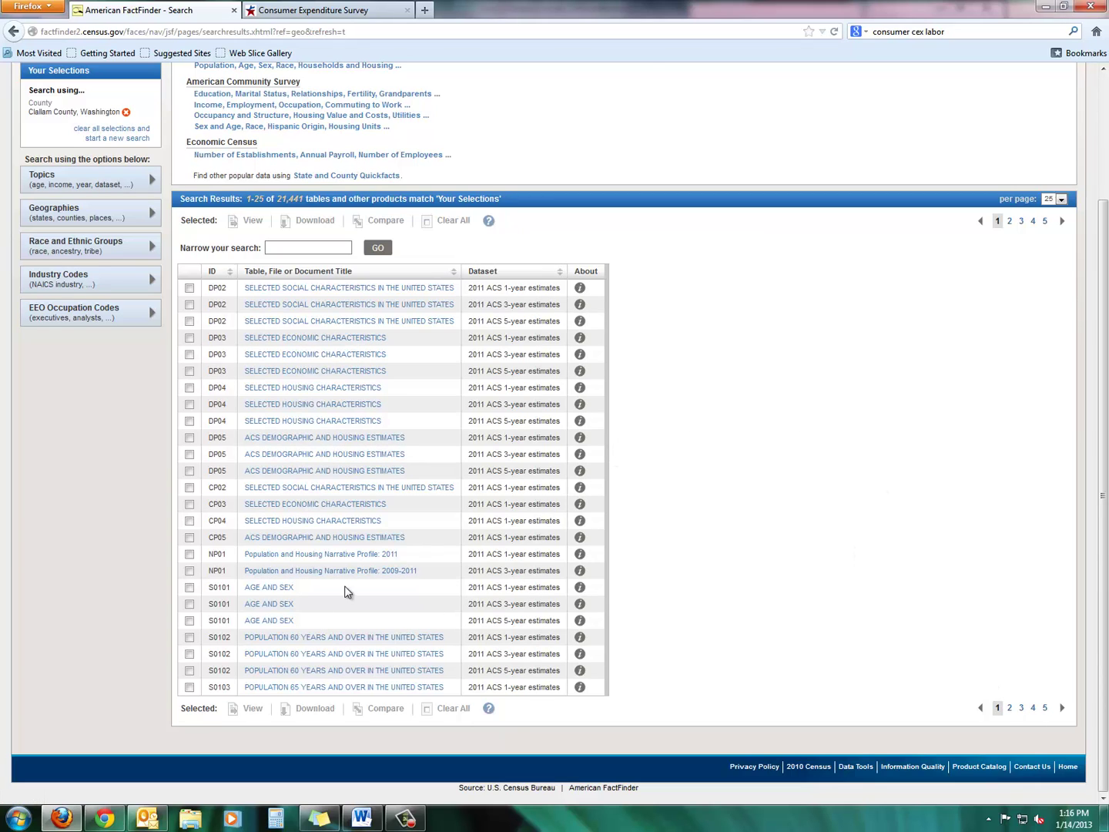
Step: Open the DP03 Selected Economic Characteristics 2011 ACS 1-year table for Clallam County and scroll through it
click(368, 341)
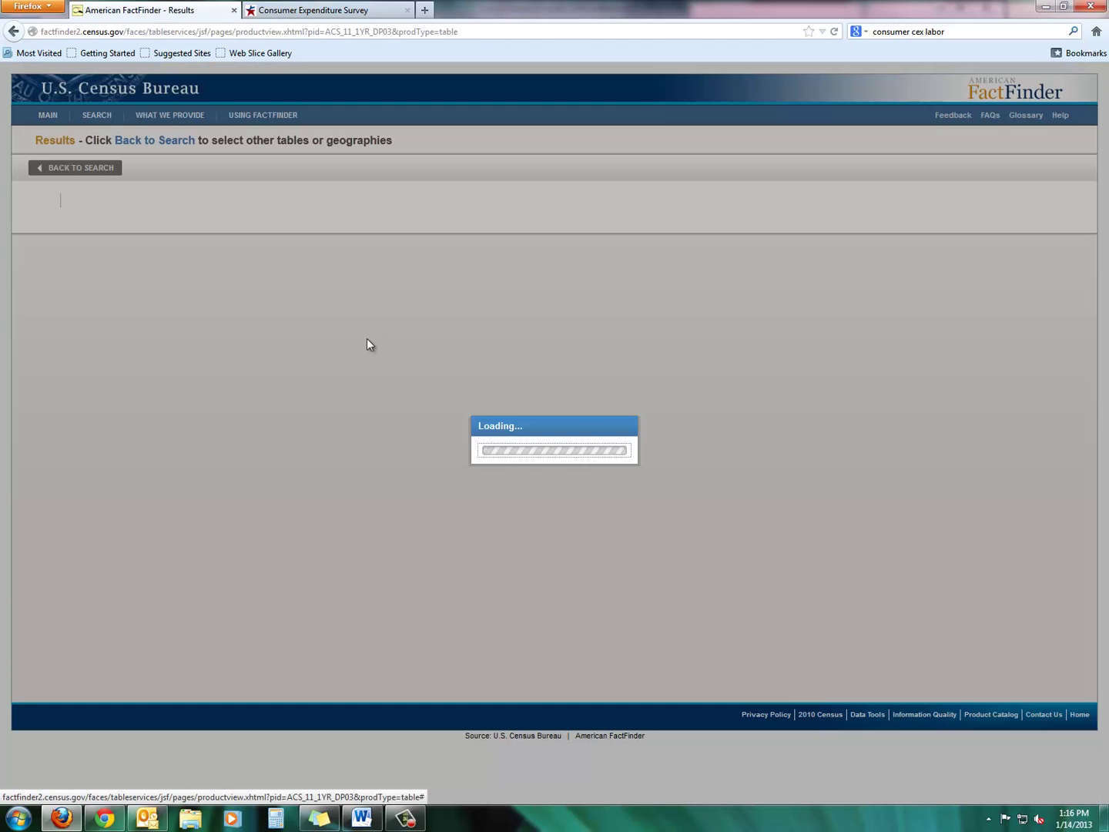
scroll(347, 346, down, 4)
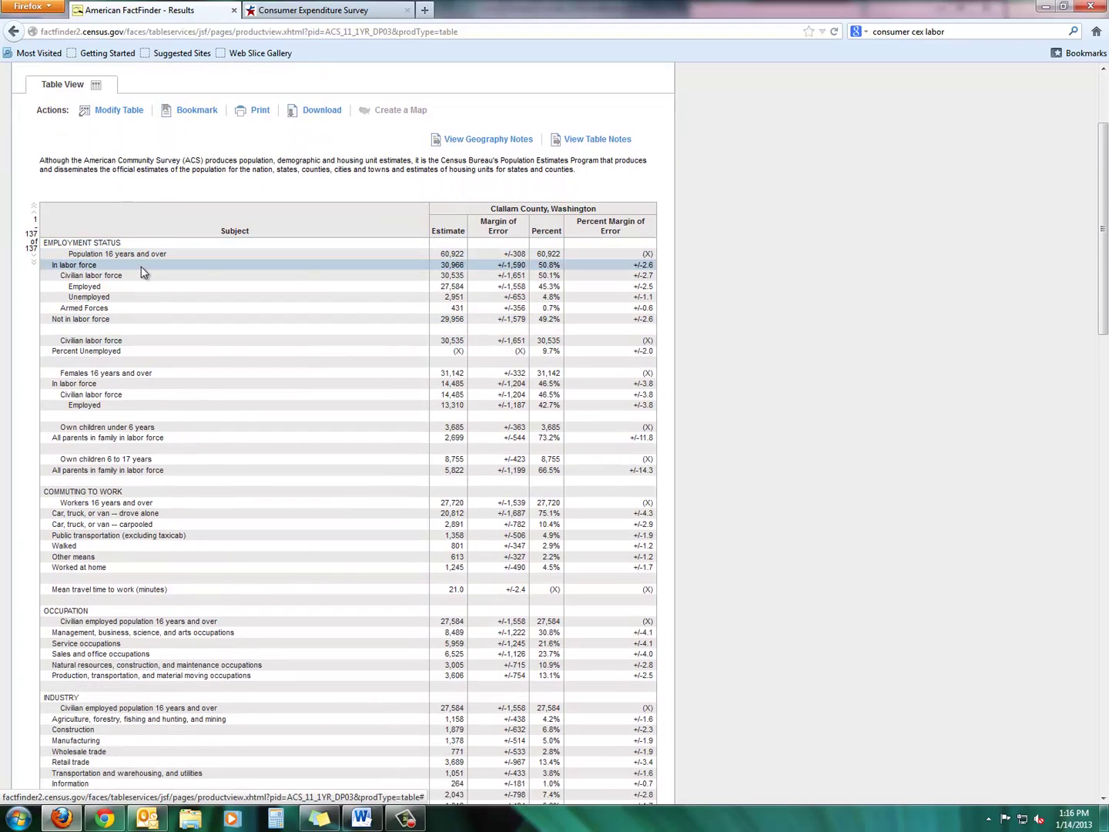
scroll(163, 347, down, 4)
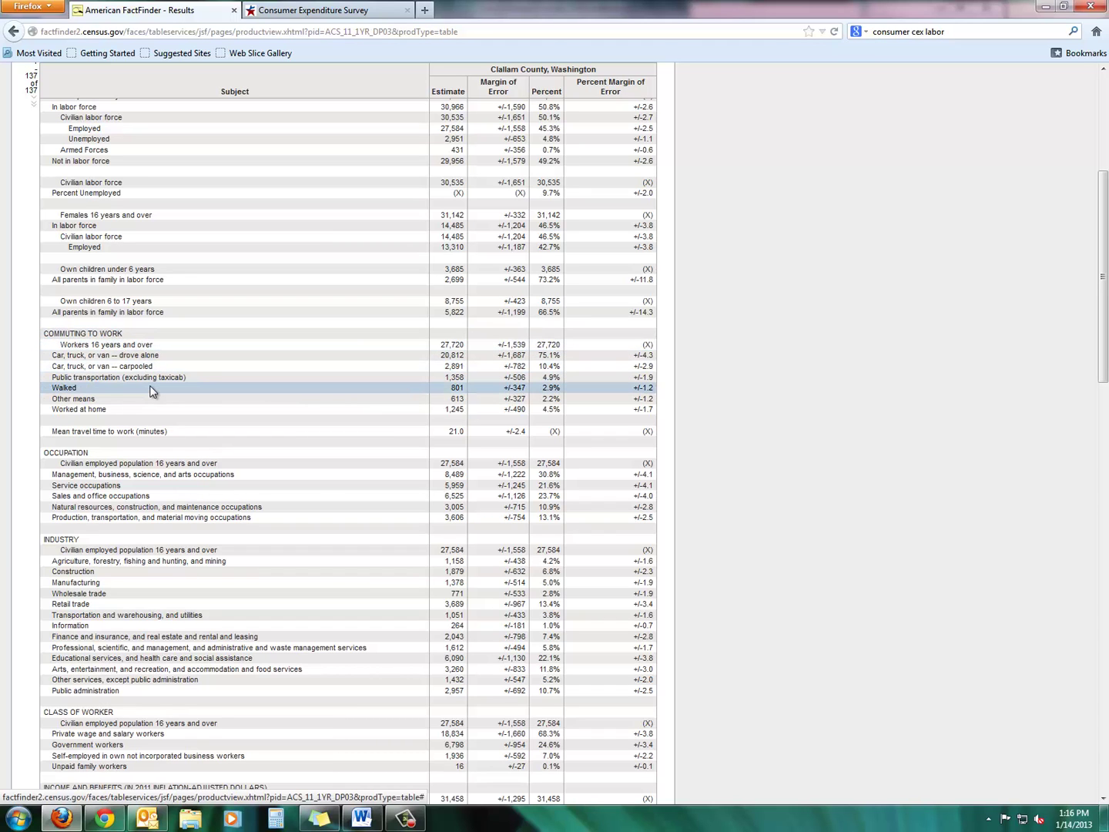
scroll(176, 453, down, 6)
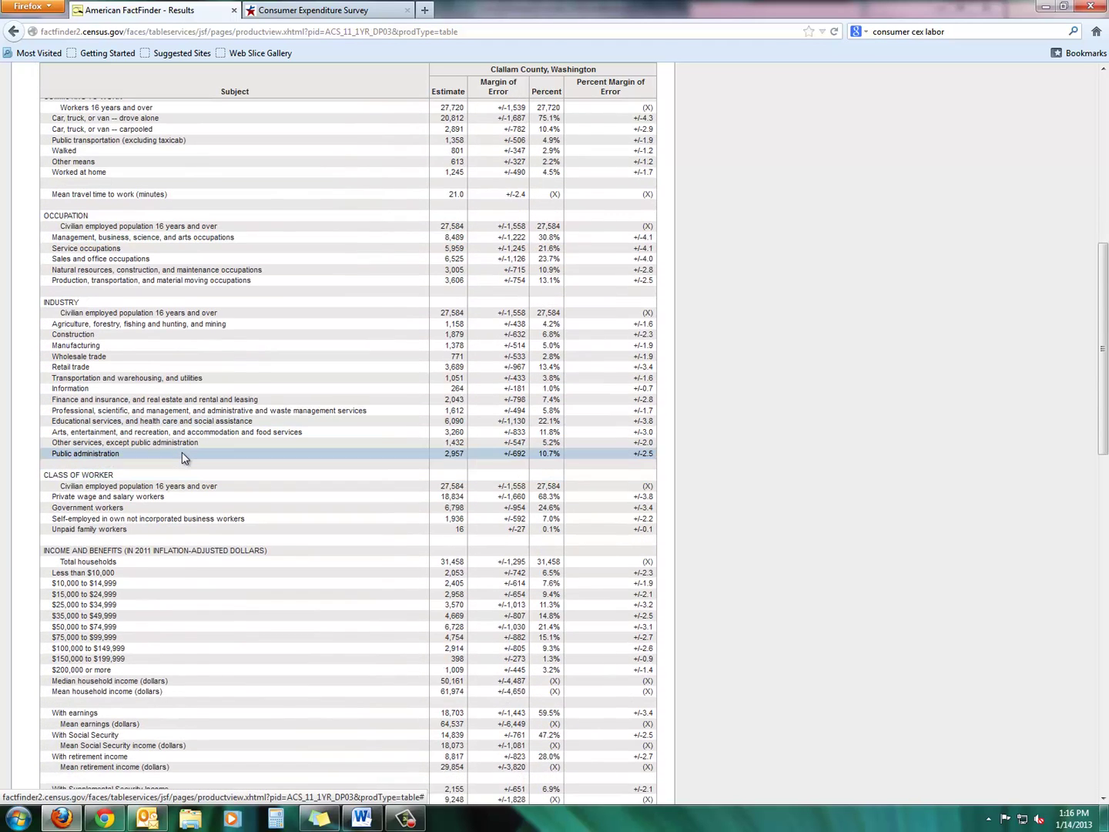
scroll(183, 457, down, 8)
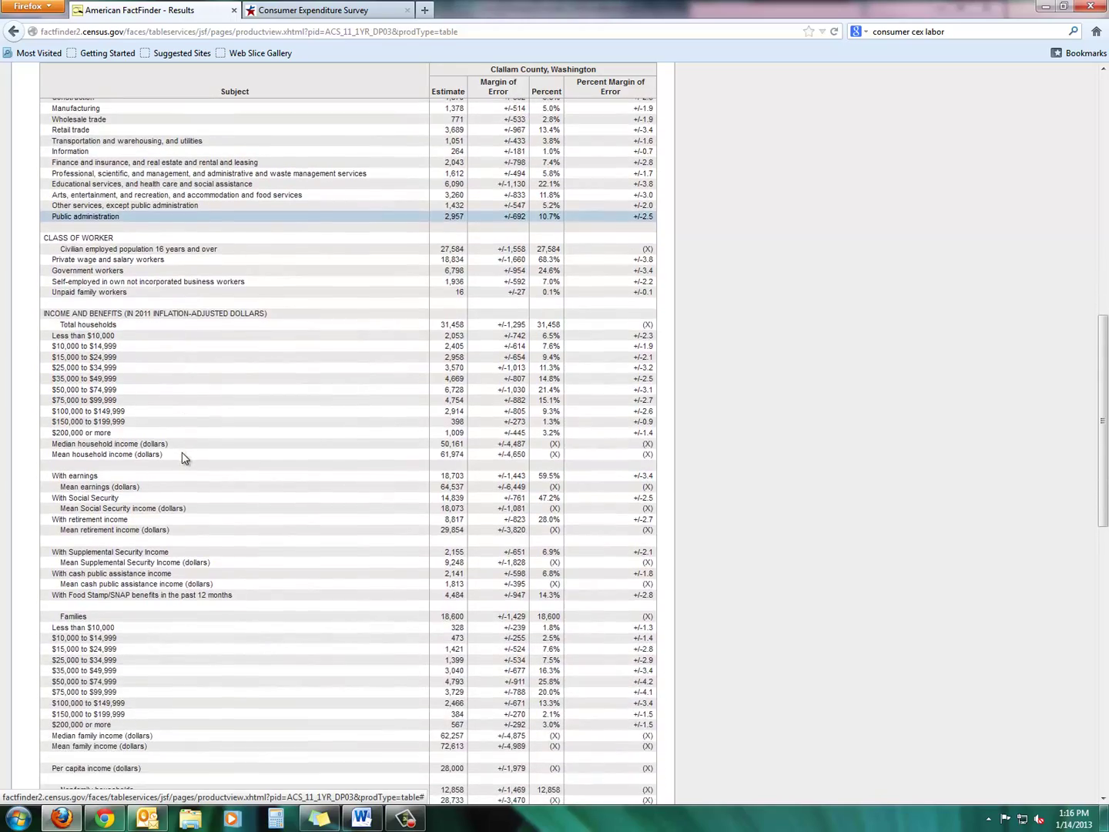
scroll(183, 457, up, 20)
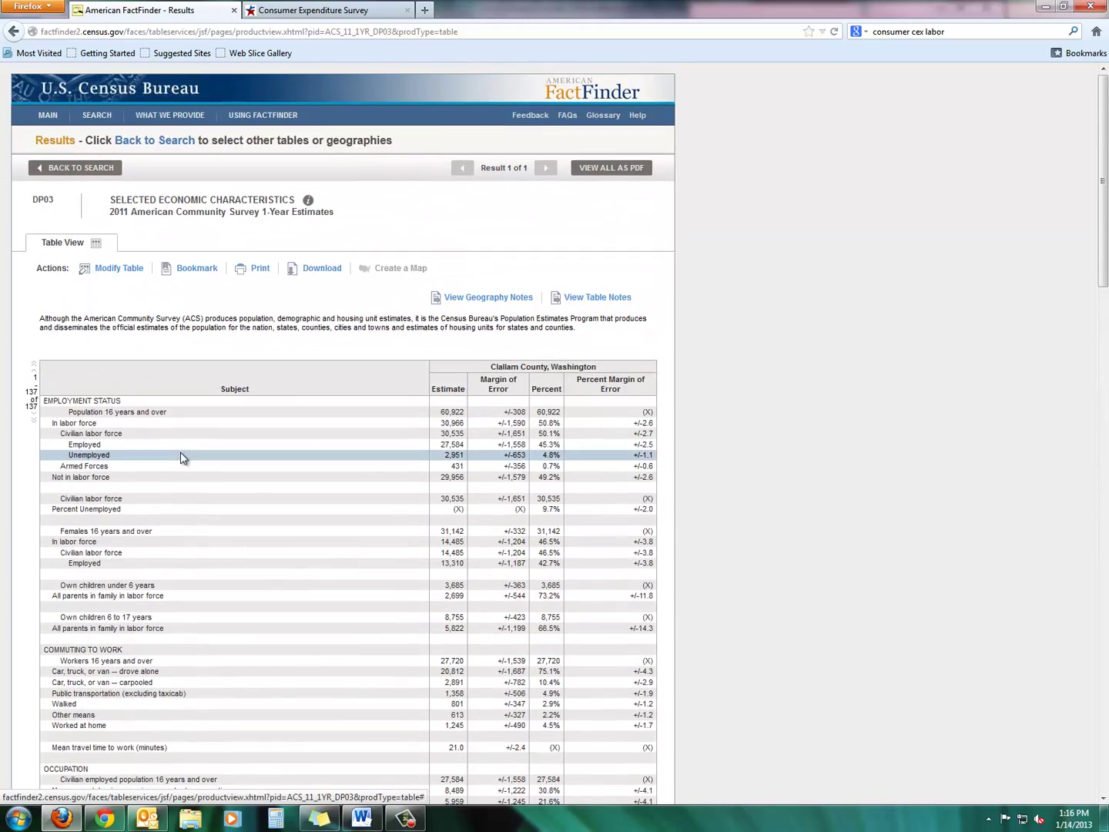
scroll(183, 459, down, 20)
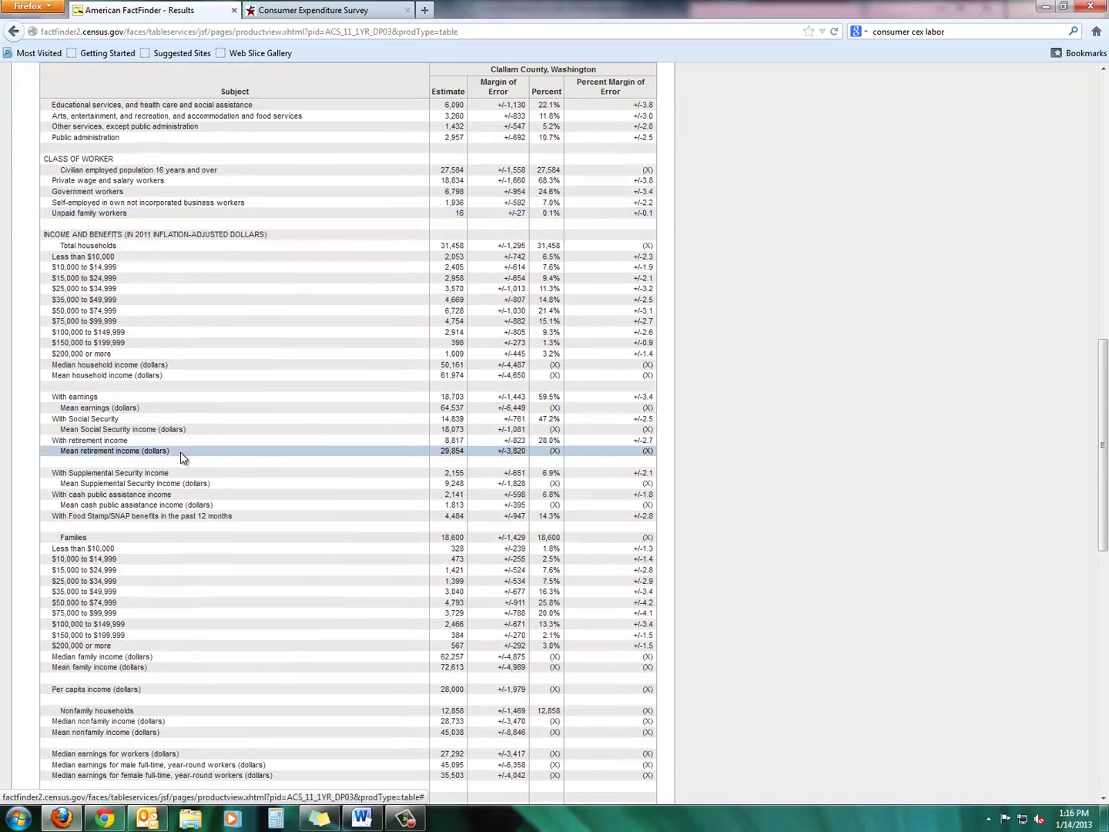
scroll(183, 457, down, 5)
scroll(183, 458, down, 8)
scroll(154, 560, down, 2)
scroll(154, 559, up, 20)
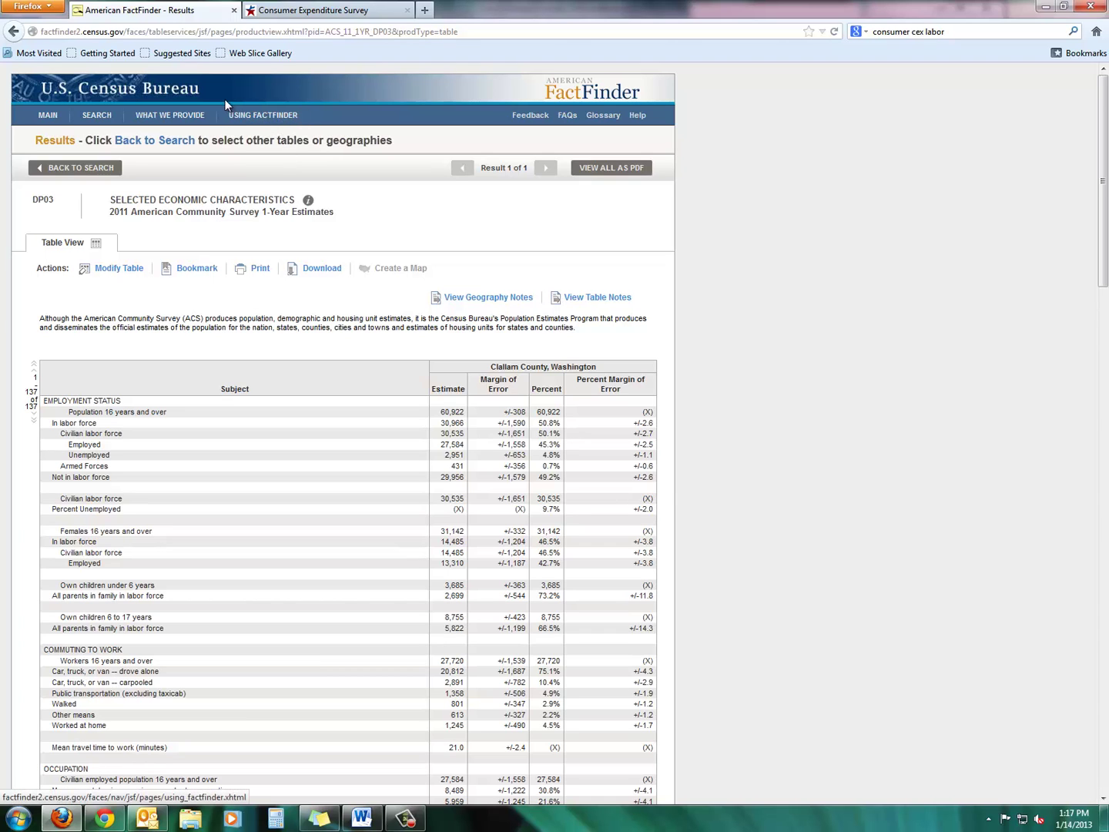
Step: Switch to the Consumer Expenditure Survey tab and choose the Travel expenditures, 2005-2011 PDF link
click(354, 12)
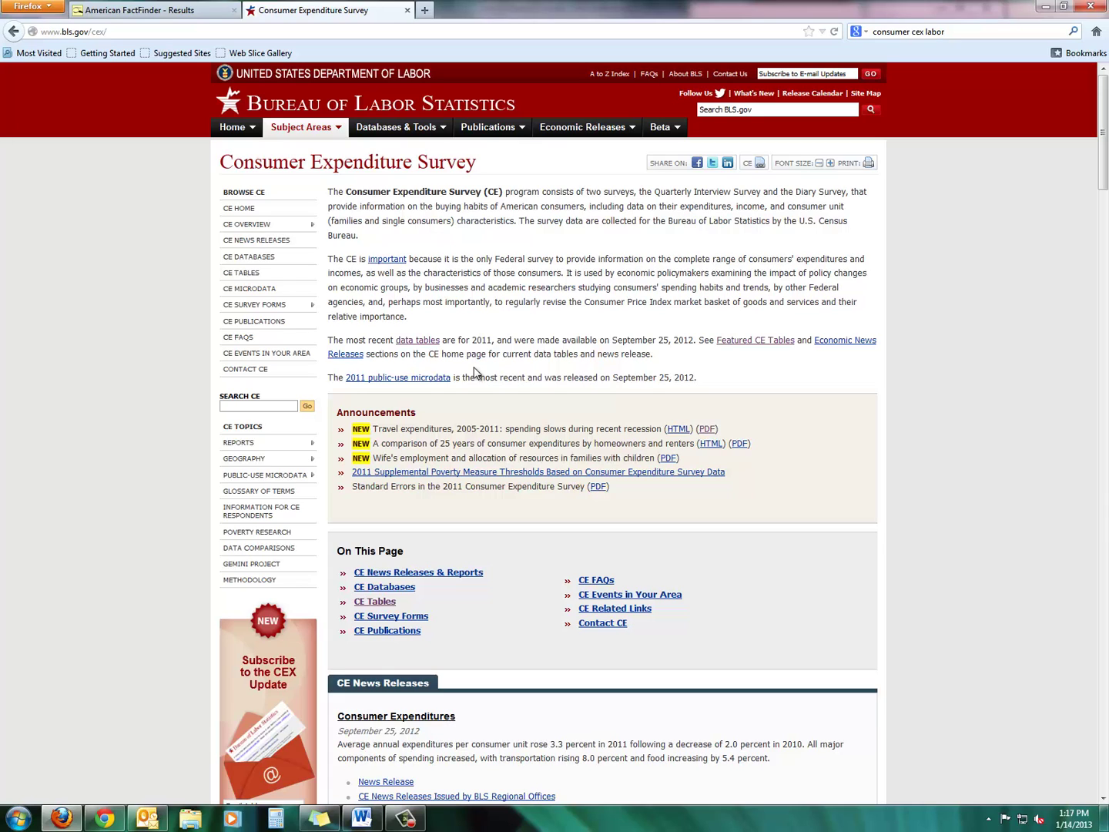
click(710, 430)
Step: Read the travel expenditures 2005–2011 PDF through Table 1, then go back to the survey page
click(708, 429)
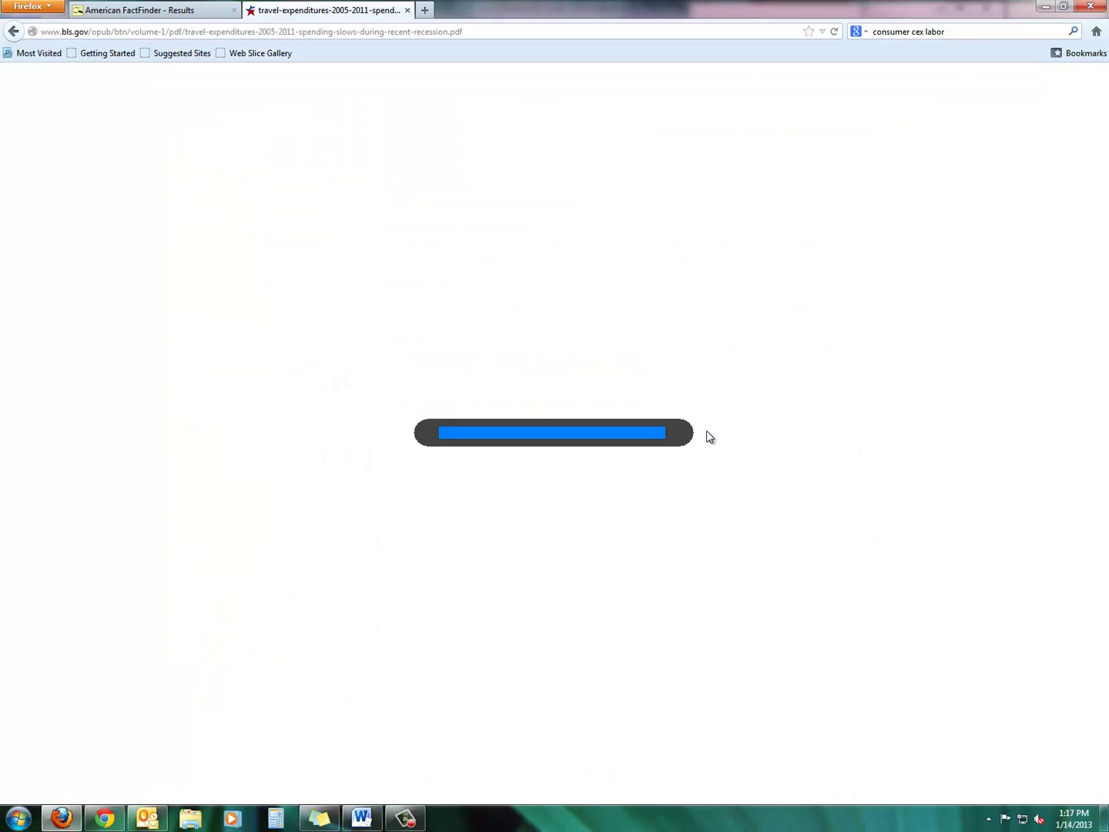
scroll(516, 392, down, 1)
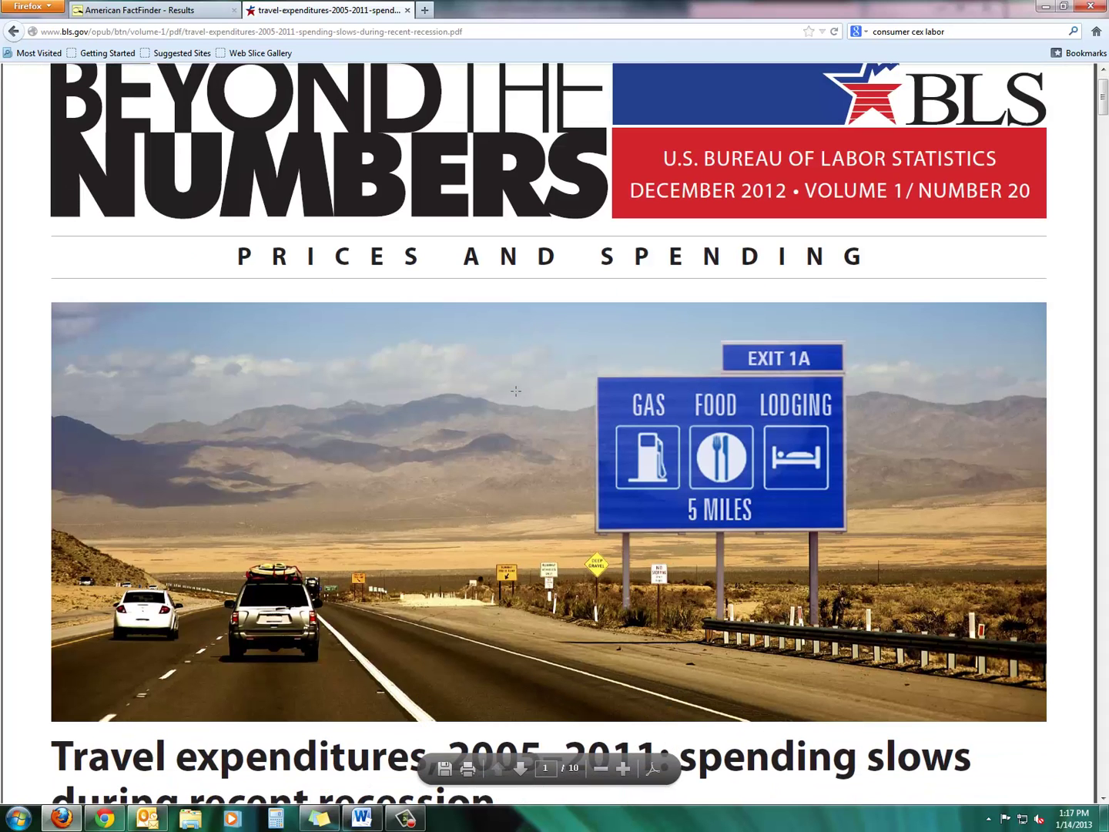
scroll(516, 391, up, 1)
scroll(516, 392, down, 3)
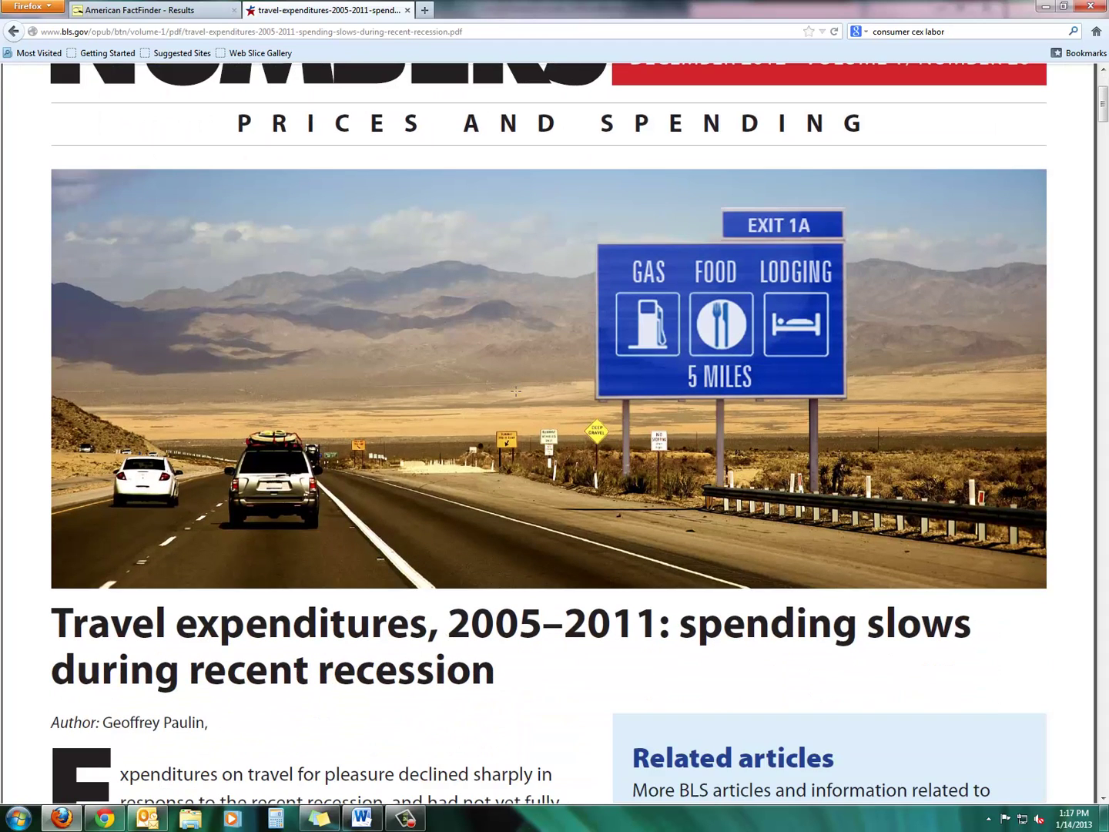
scroll(516, 392, down, 7)
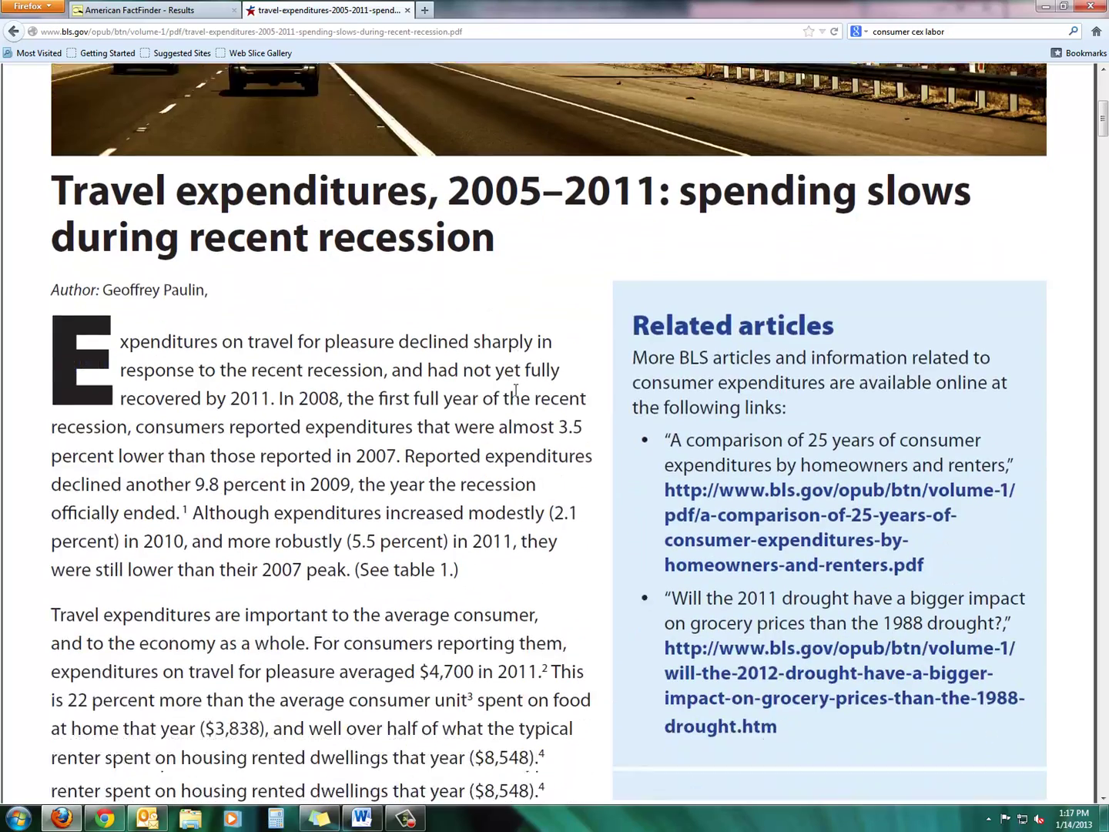
scroll(516, 391, down, 5)
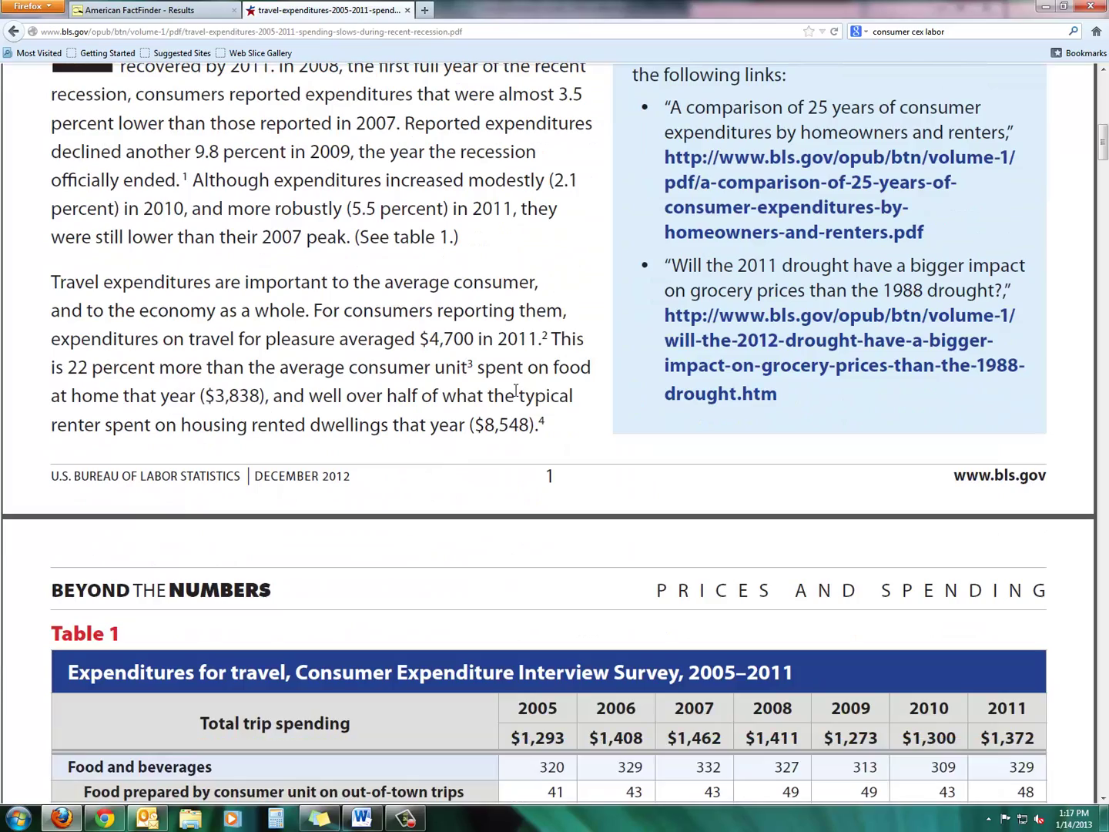
scroll(515, 392, up, 3)
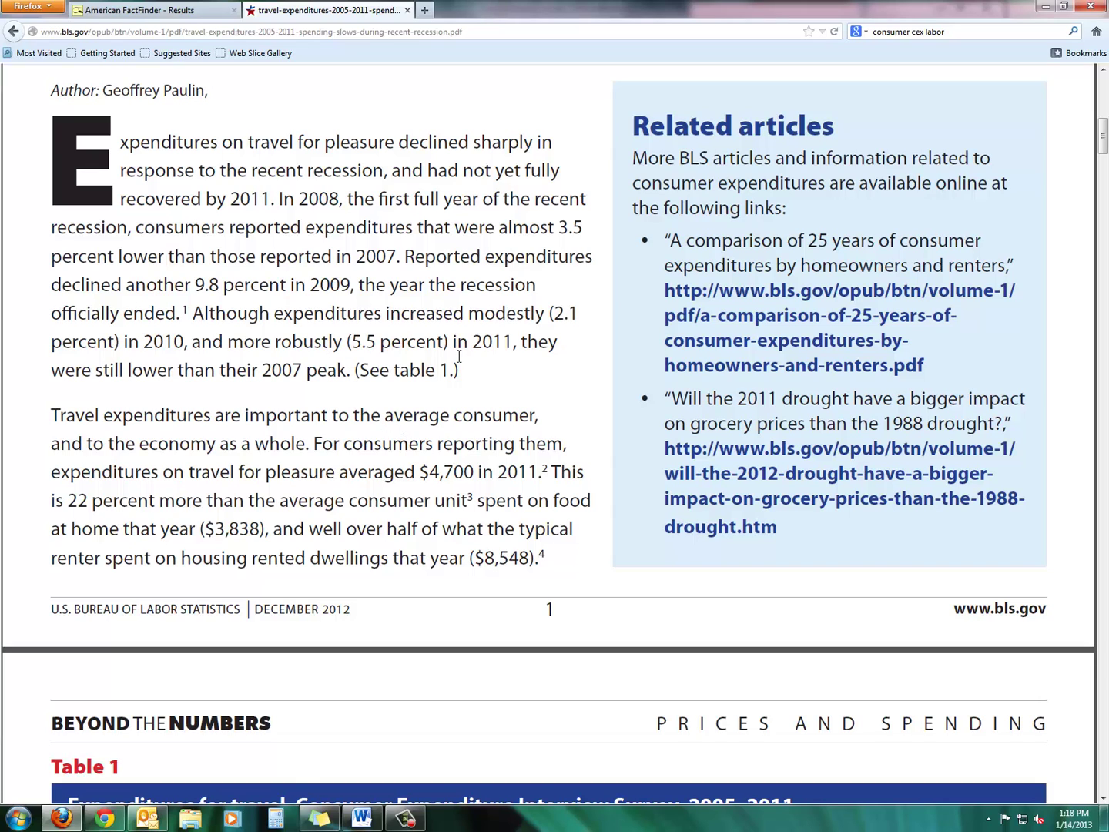
scroll(459, 357, down, 8)
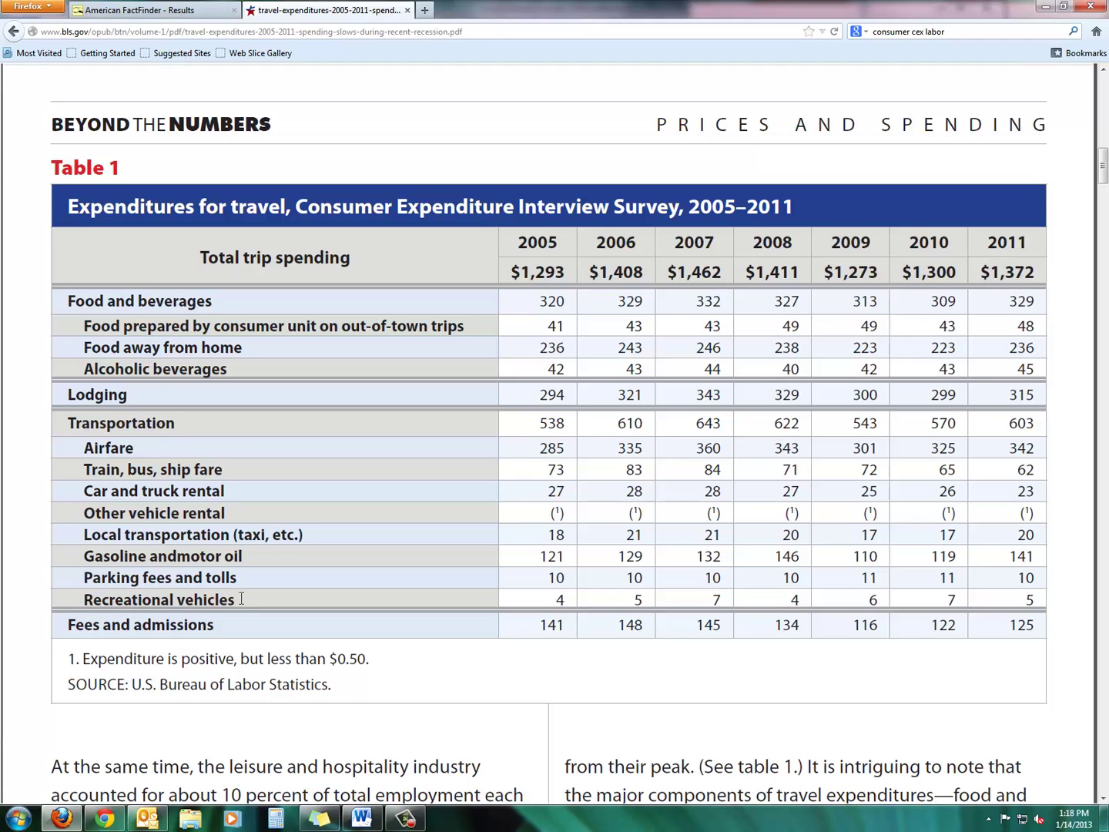
scroll(241, 598, down, 8)
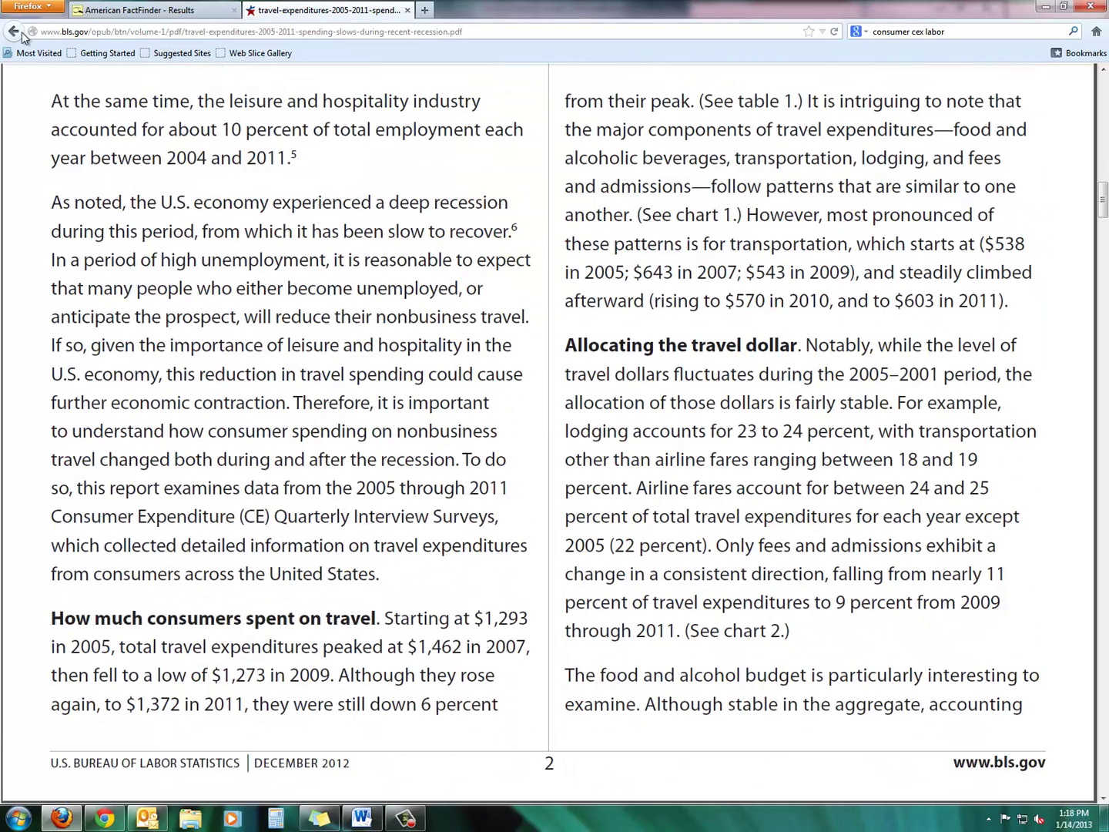
click(14, 32)
mouse_move(368, 448)
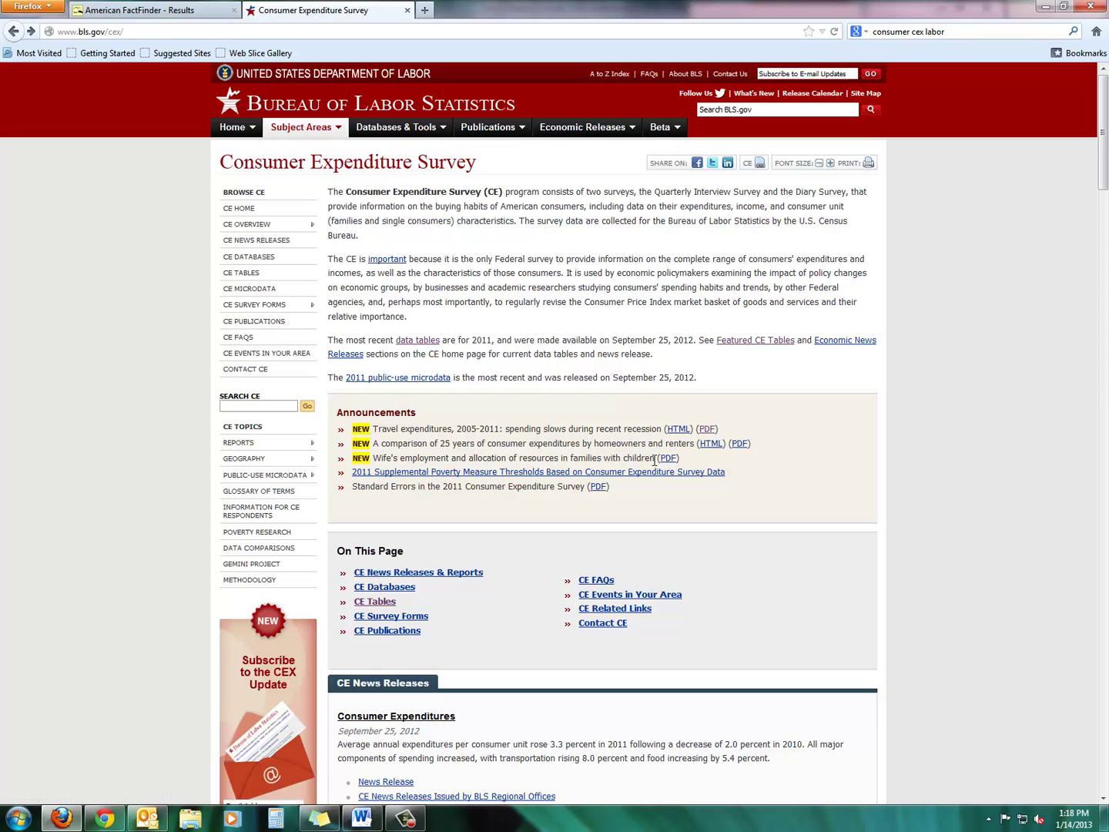
drag(655, 460, 373, 461)
click(434, 460)
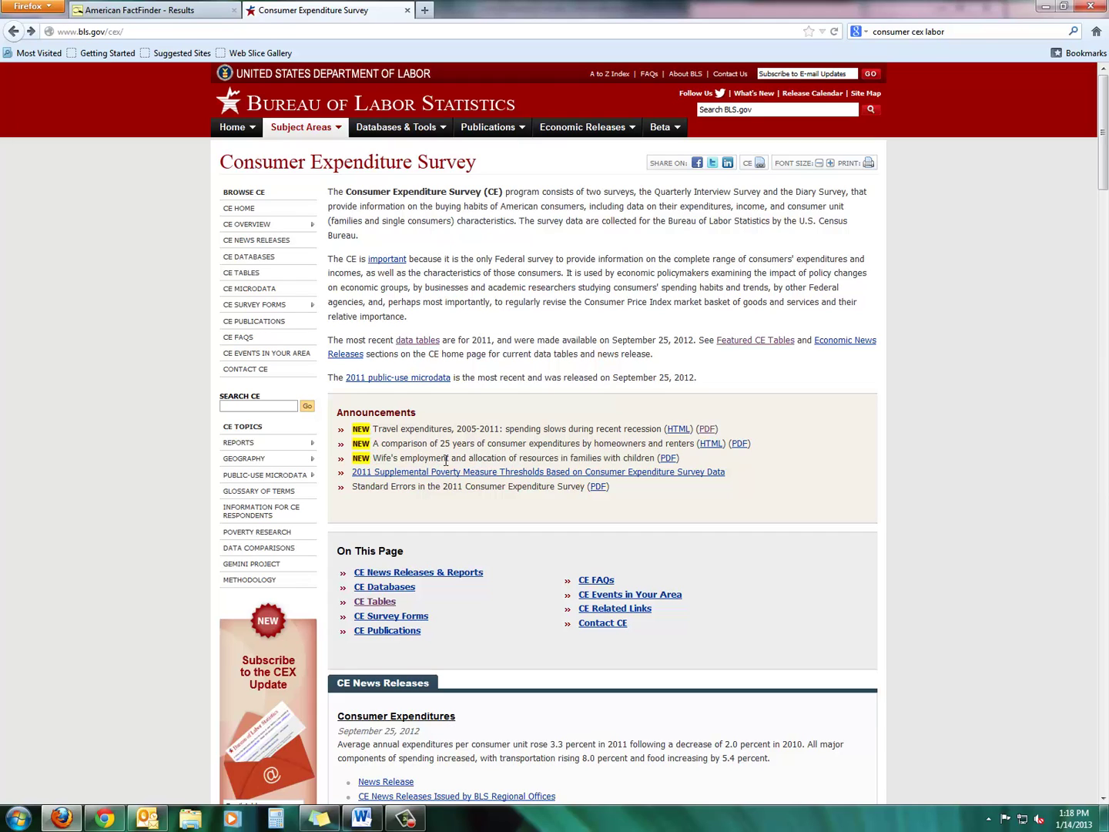